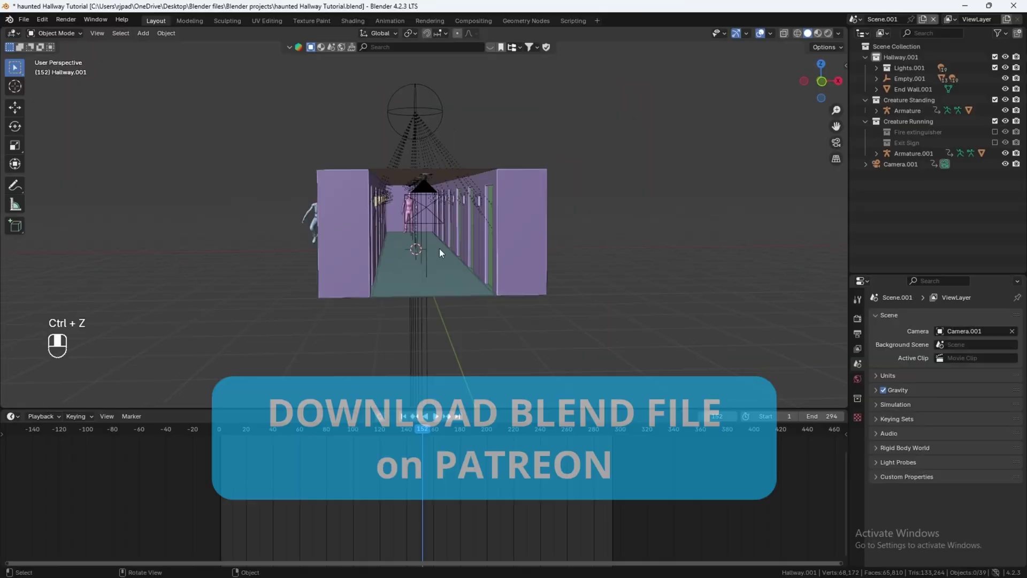
Play the hallway animation through the camera view while panning the viewport
{"action": "key", "text": "KP_0"}
{"action": "key", "text": "space"}
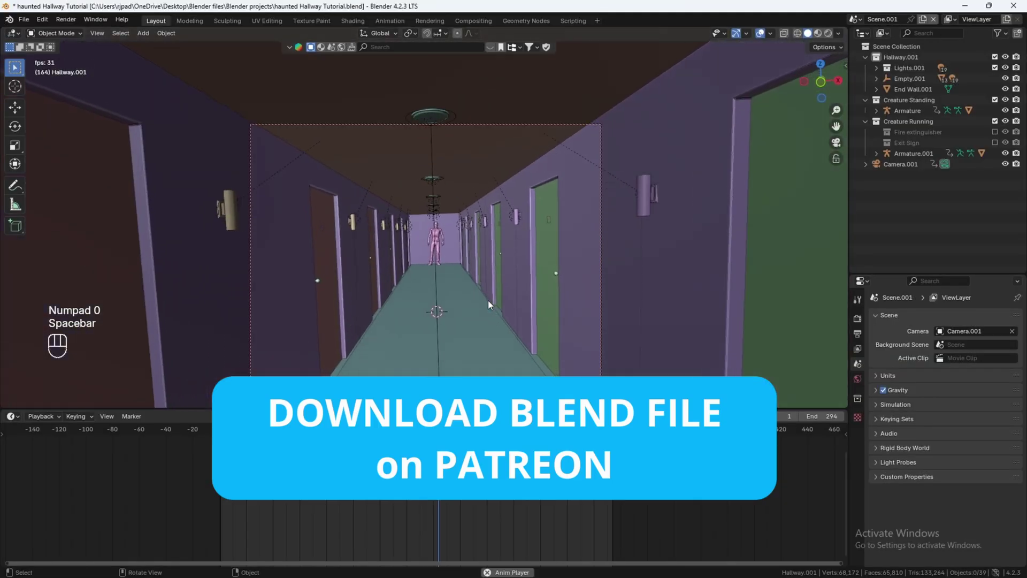
{"action": "middle_click_drag", "start_coordinate": [488, 300], "coordinate": [483, 284], "text": "shift"}
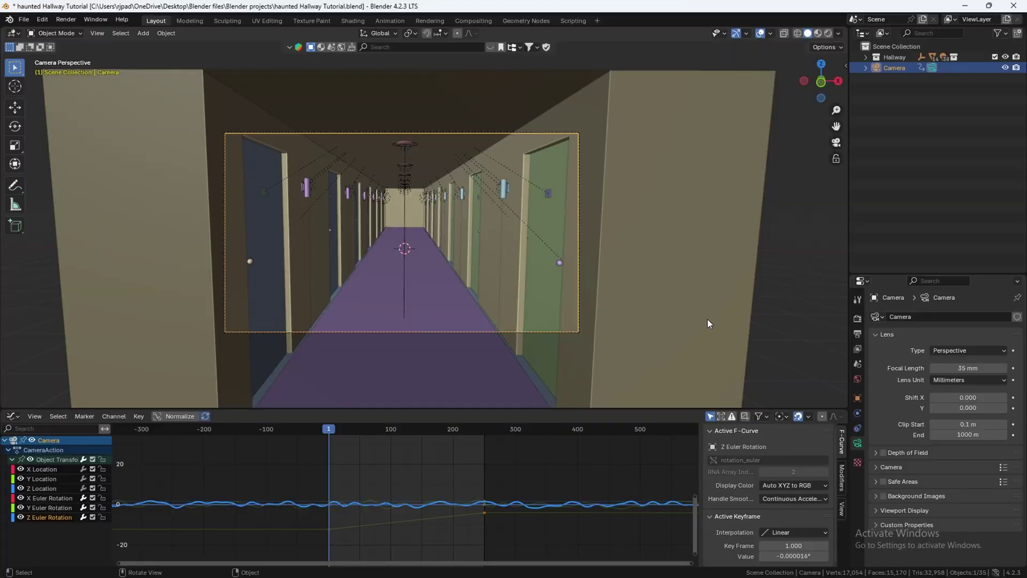
Set the render resolution to 640 × 480 px in Output Properties
{"action": "left_click", "coordinate": [858, 333]}
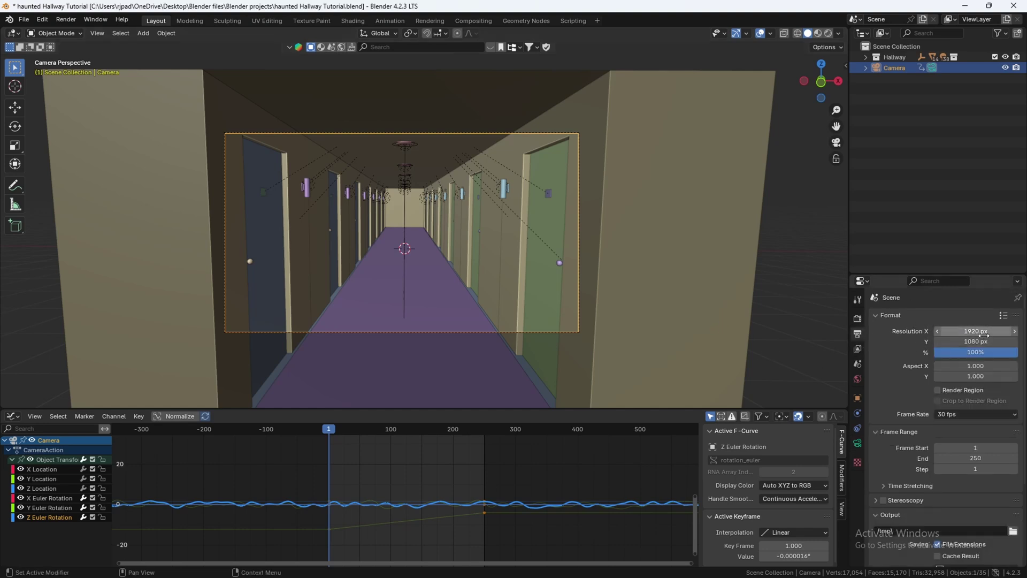
{"action": "left_click", "coordinate": [990, 332]}
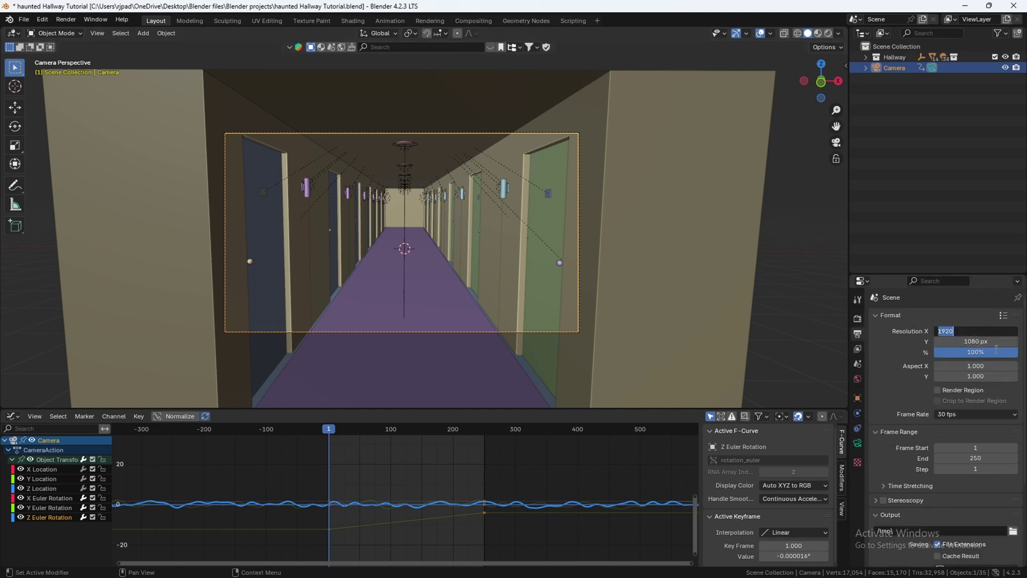
{"action": "type", "text": "640"}
{"action": "key", "text": "Return"}
{"action": "left_click", "coordinate": [978, 343]}
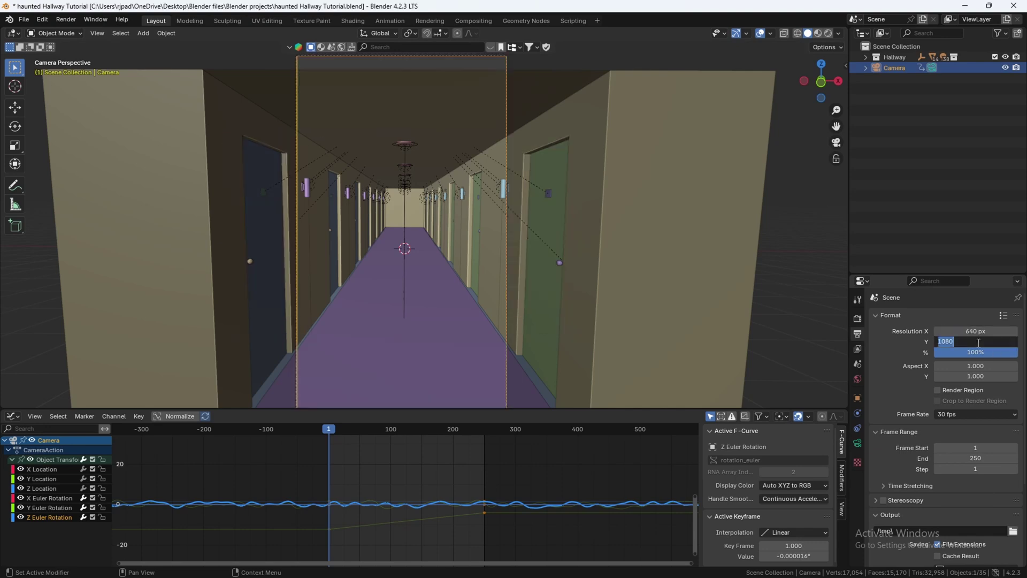
{"action": "type", "text": "480"}
{"action": "key", "text": "Return"}
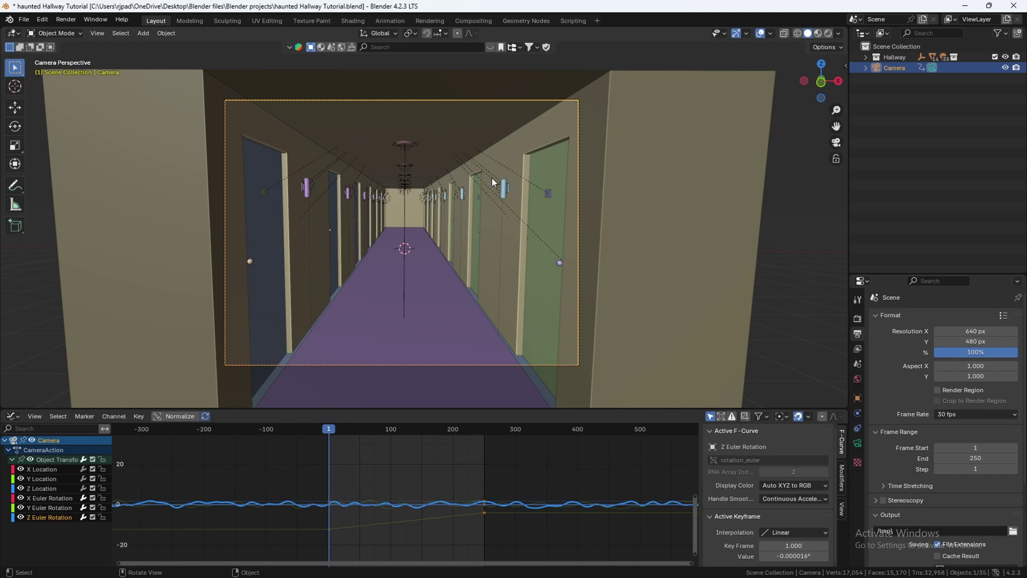
Enable Render Region and Crop to Render Region, keeping the frame rate at 30 fps
{"action": "left_click", "coordinate": [938, 390]}
{"action": "left_click", "coordinate": [937, 401]}
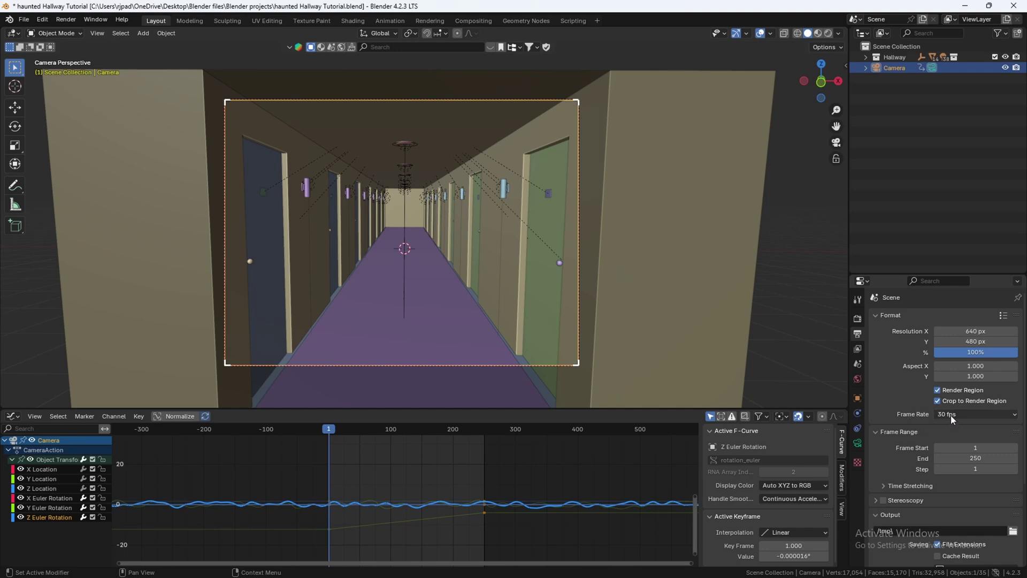
{"action": "left_click", "coordinate": [964, 415]}
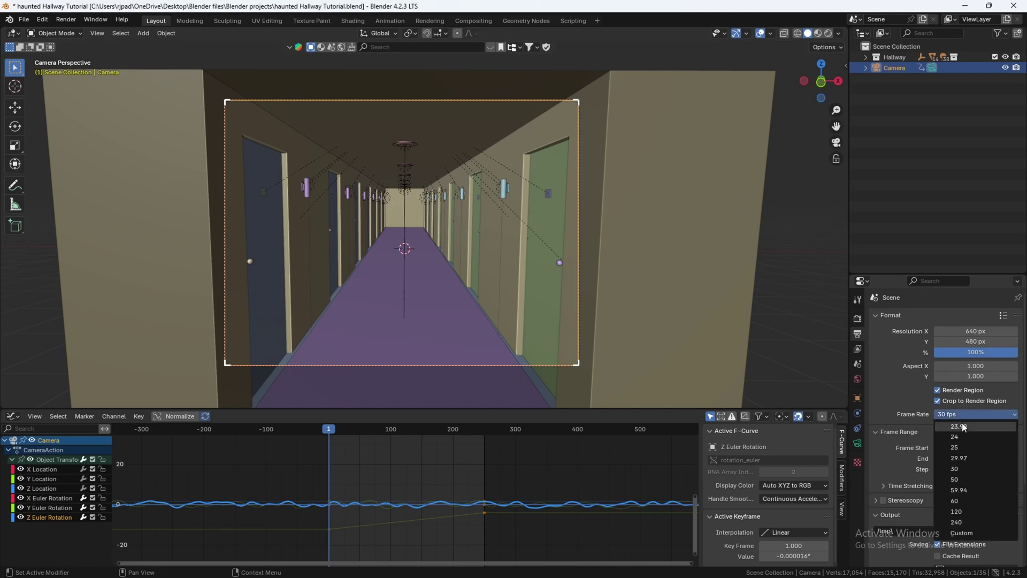
{"action": "left_click", "coordinate": [955, 468]}
{"action": "scroll", "coordinate": [956, 443], "scroll_direction": "down", "scroll_amount": 5}
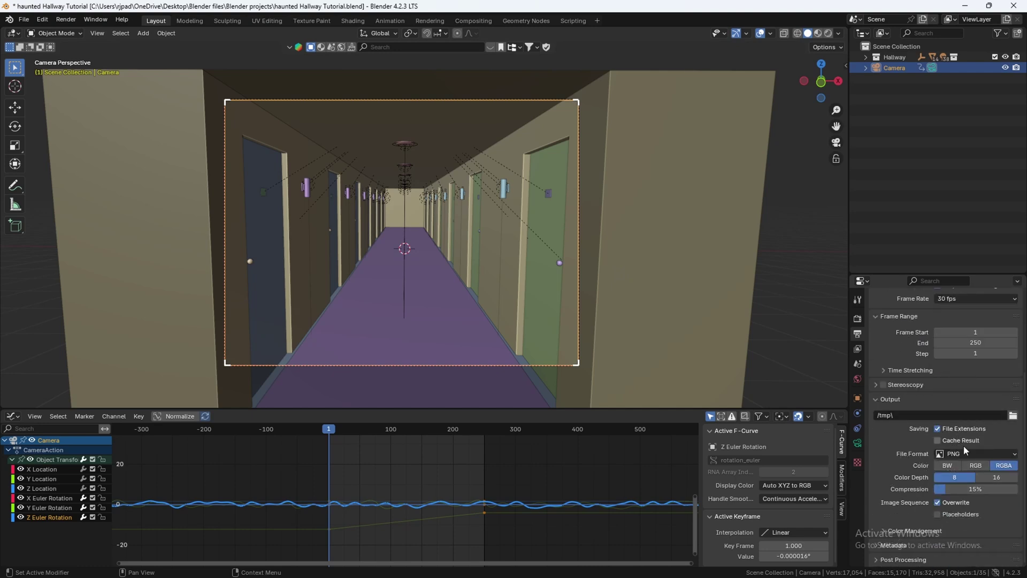
Set the output file format to FFmpeg Video with an MPEG-4 container
{"action": "left_click", "coordinate": [968, 454]}
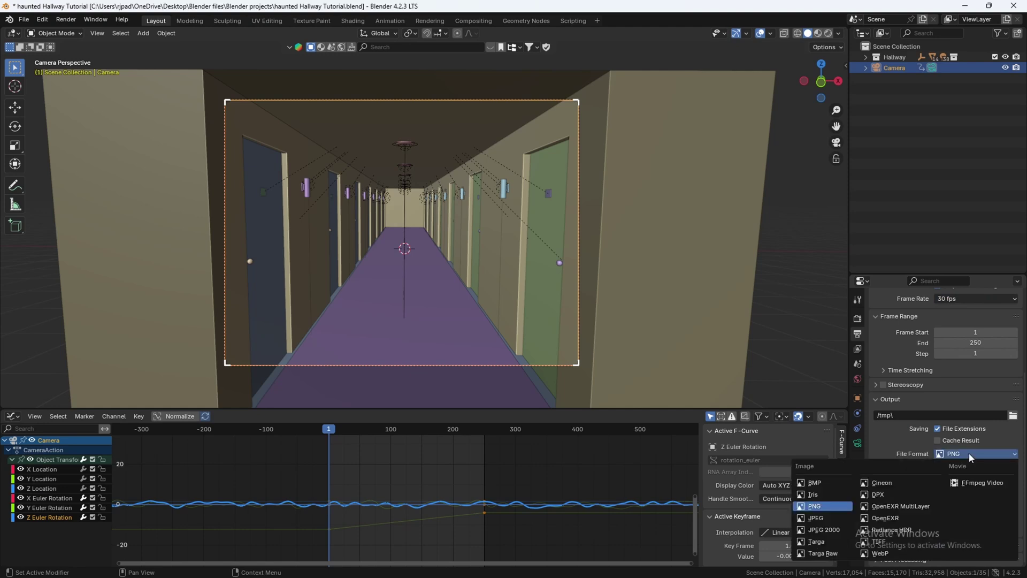
{"action": "left_click", "coordinate": [975, 484]}
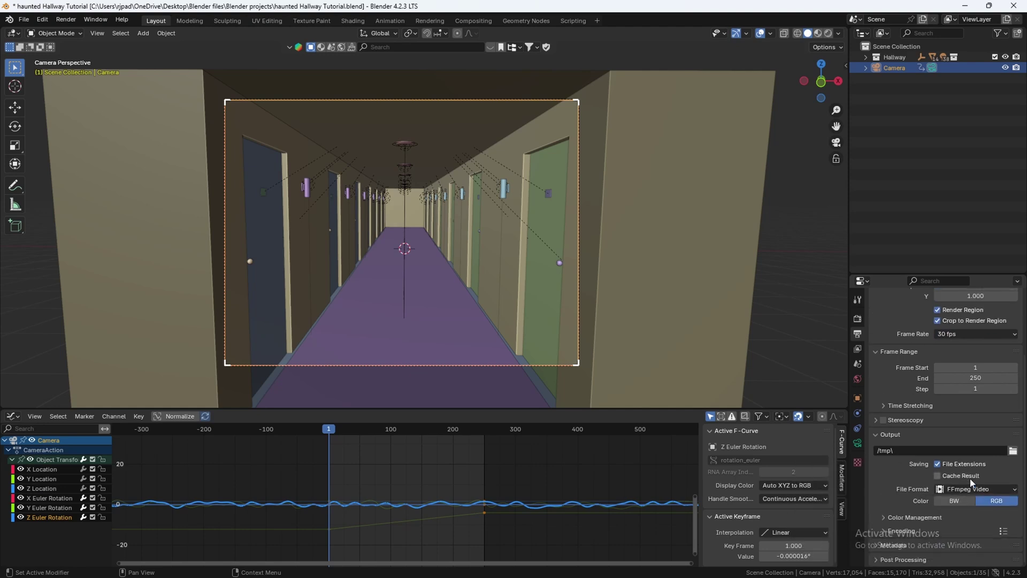
{"action": "left_click", "coordinate": [894, 529]}
{"action": "scroll", "coordinate": [904, 509], "scroll_direction": "down", "scroll_amount": 4}
{"action": "scroll", "coordinate": [936, 417], "scroll_direction": "down", "scroll_amount": 3}
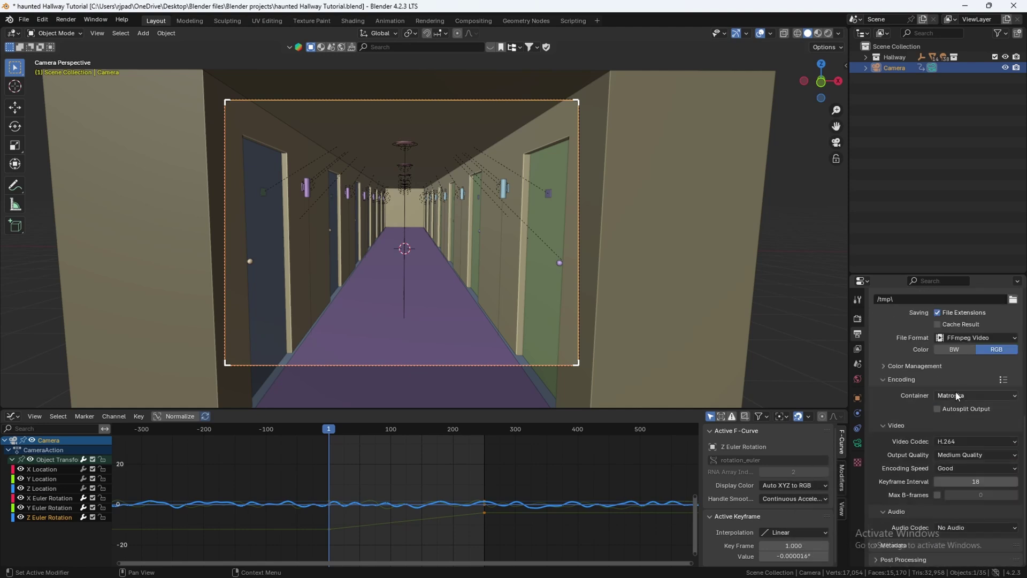
{"action": "left_click", "coordinate": [952, 393]}
{"action": "left_click", "coordinate": [961, 432]}
Use Constant Bitrate output quality with a bitrate of 1000
{"action": "left_click", "coordinate": [977, 455]}
{"action": "left_click", "coordinate": [955, 468]}
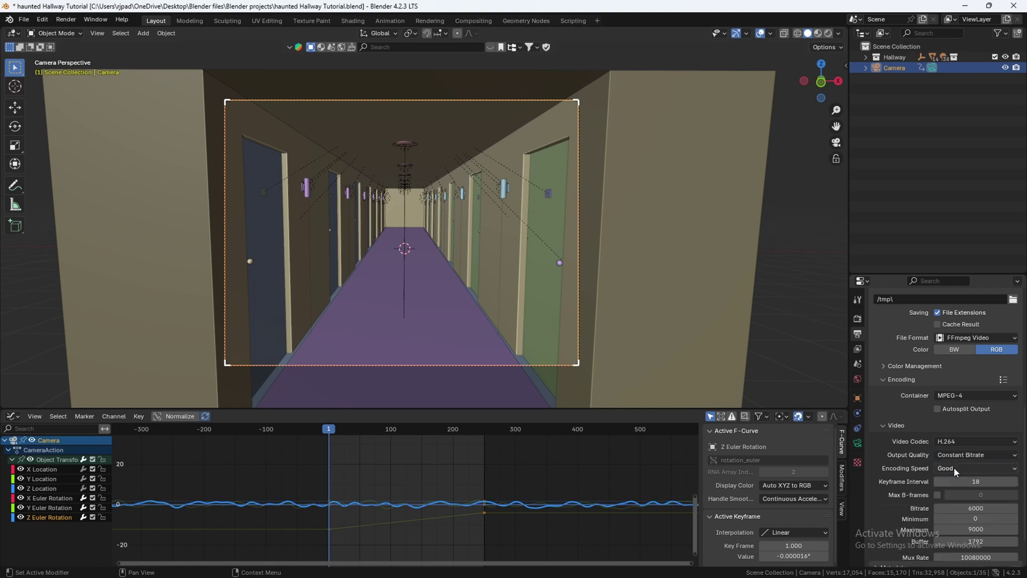
{"action": "scroll", "coordinate": [990, 454], "scroll_direction": "down", "scroll_amount": 3}
{"action": "left_click", "coordinate": [989, 434]}
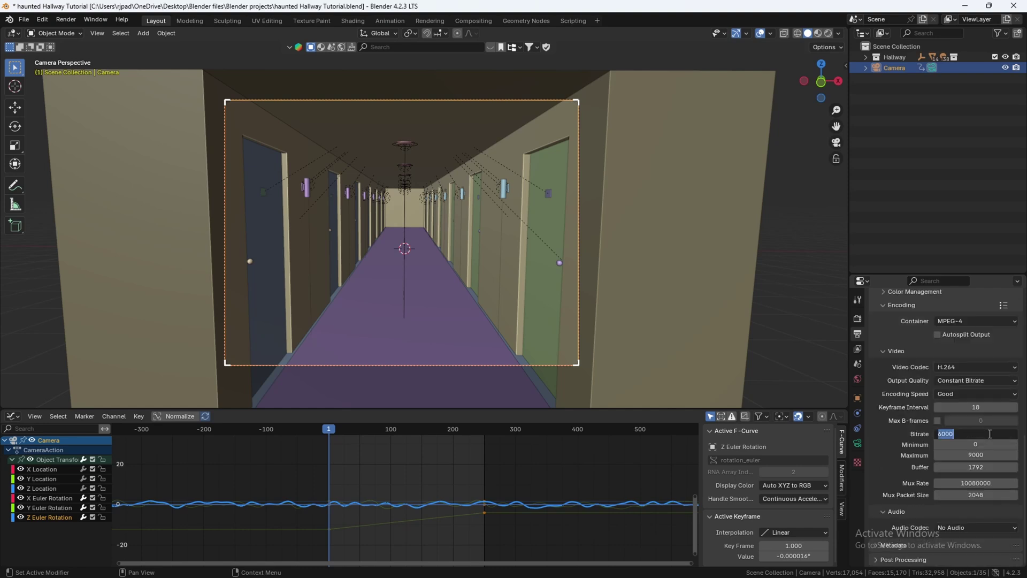
{"action": "type", "text": "1000"}
{"action": "key", "text": "Return"}
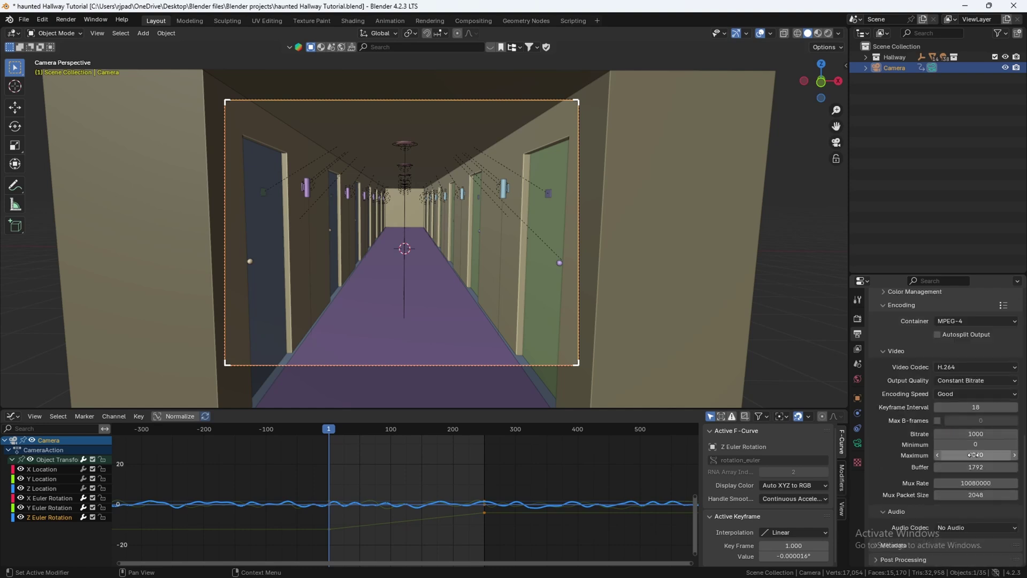
Set the maximum bitrate to 1500 and the keyframe interval to 2
{"action": "double_click", "coordinate": [974, 455]}
{"action": "type", "text": "1500"}
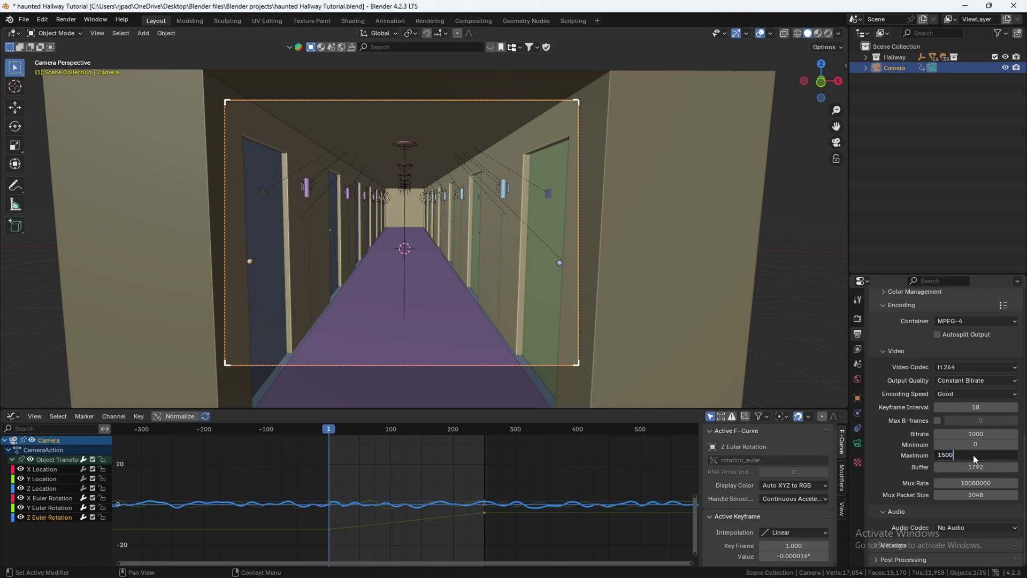
{"action": "key", "text": "Return"}
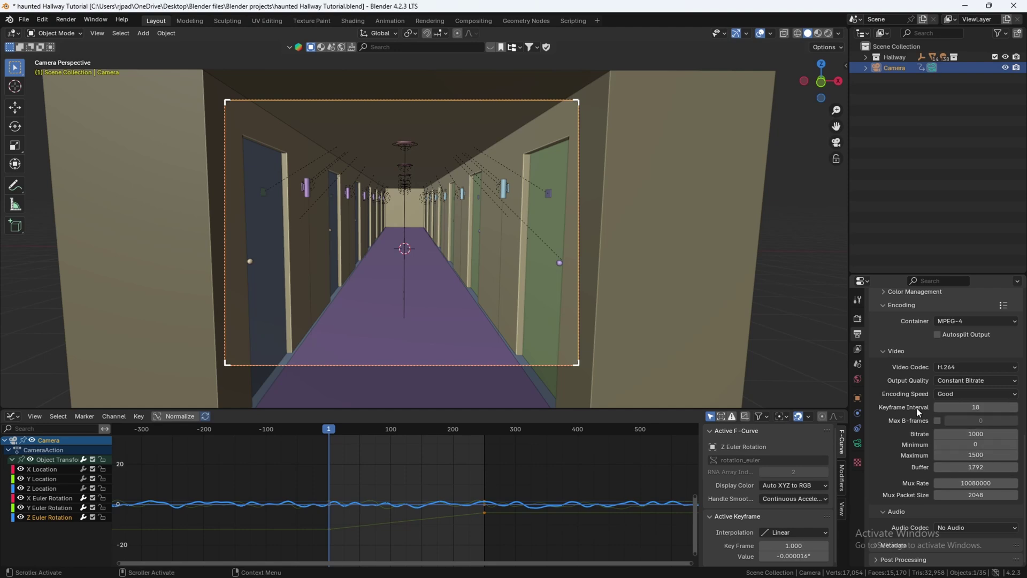
{"action": "left_click", "coordinate": [997, 409]}
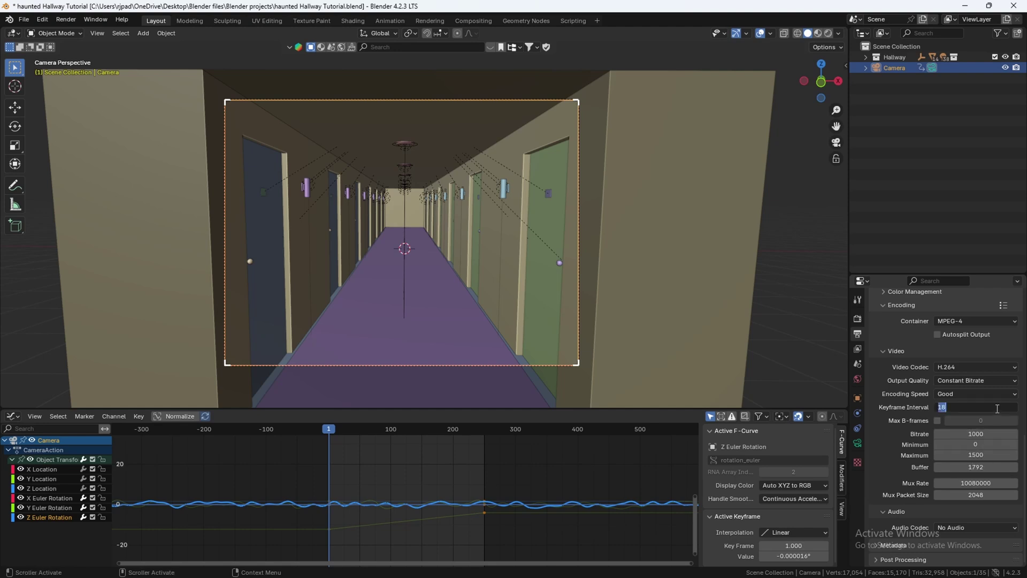
{"action": "type", "text": "2"}
{"action": "key", "text": "Return"}
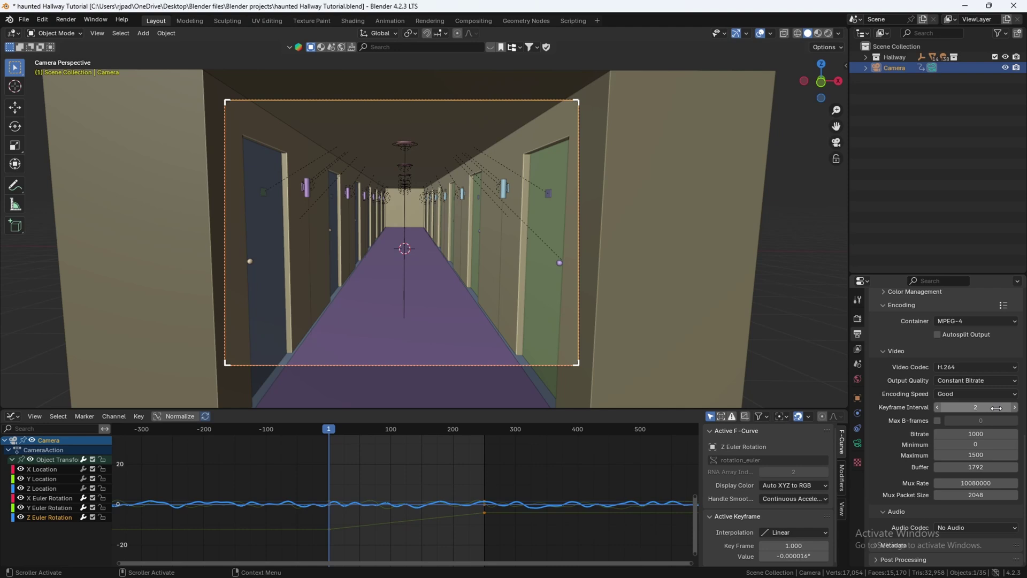
Point the render output to Videos\Haunted Hallway\clips with file name 'Haunted Hallway'
{"action": "scroll", "coordinate": [996, 408], "scroll_direction": "up", "scroll_amount": 6}
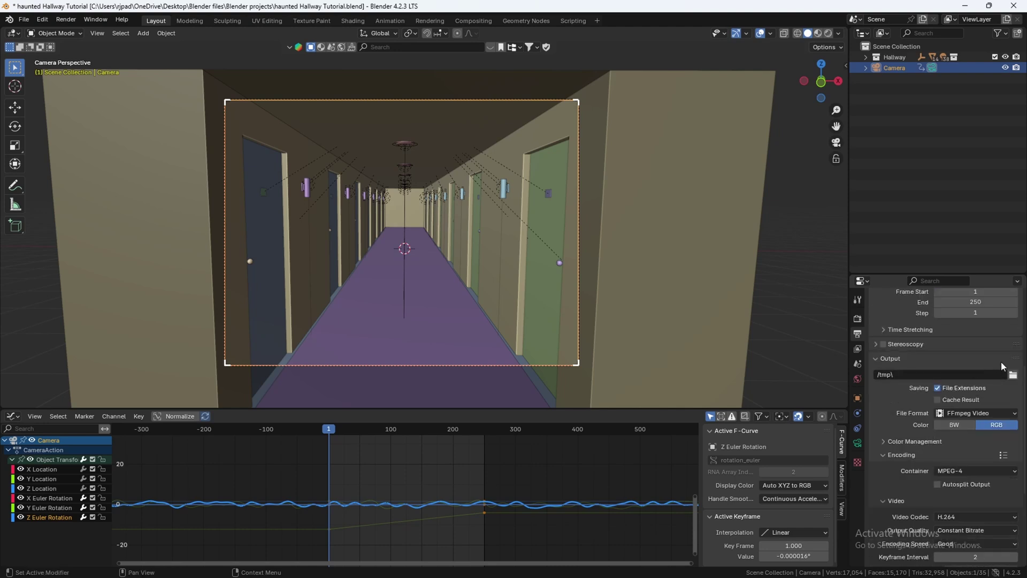
{"action": "left_click", "coordinate": [1013, 375]}
{"action": "left_click", "coordinate": [161, 400]}
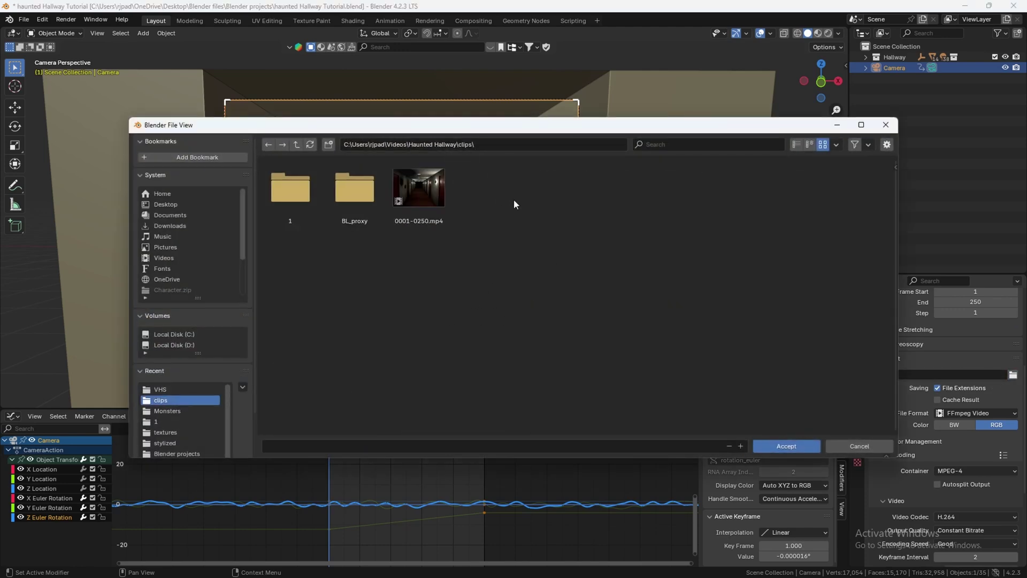
{"action": "left_click", "coordinate": [474, 444]}
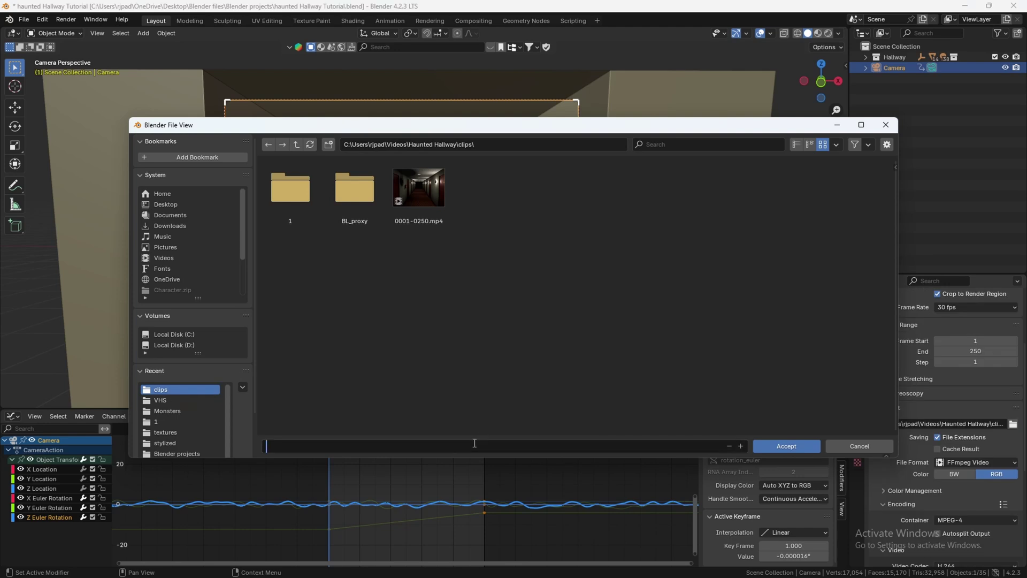
{"action": "type", "text": "Haunted Hallway"}
{"action": "key", "text": "Return"}
{"action": "scroll", "coordinate": [956, 444], "scroll_direction": "up", "scroll_amount": 5}
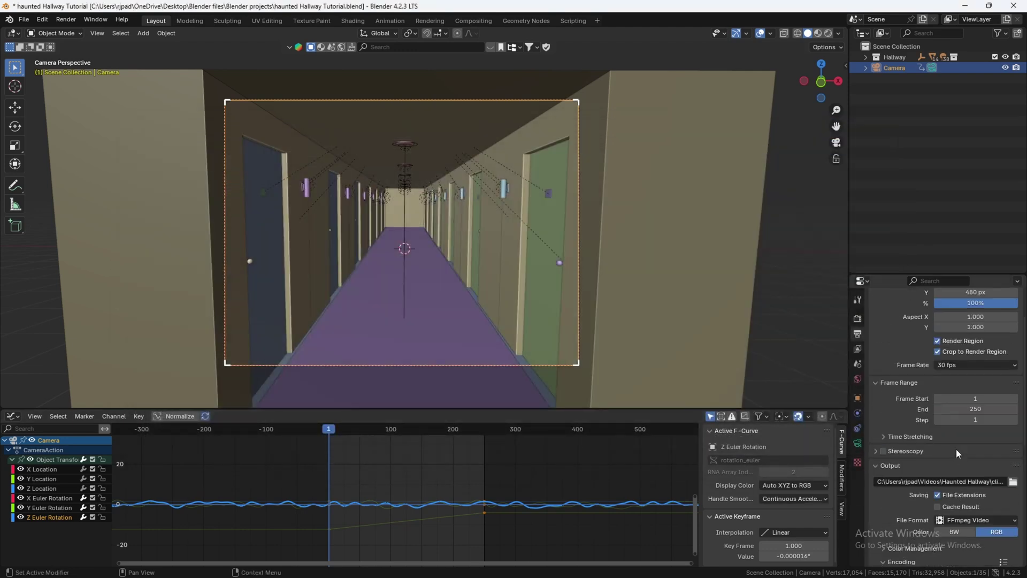
Keep the Color Management view transform on Standard in Render Properties
{"action": "left_click", "coordinate": [858, 318]}
{"action": "scroll", "coordinate": [956, 385], "scroll_direction": "down", "scroll_amount": 8}
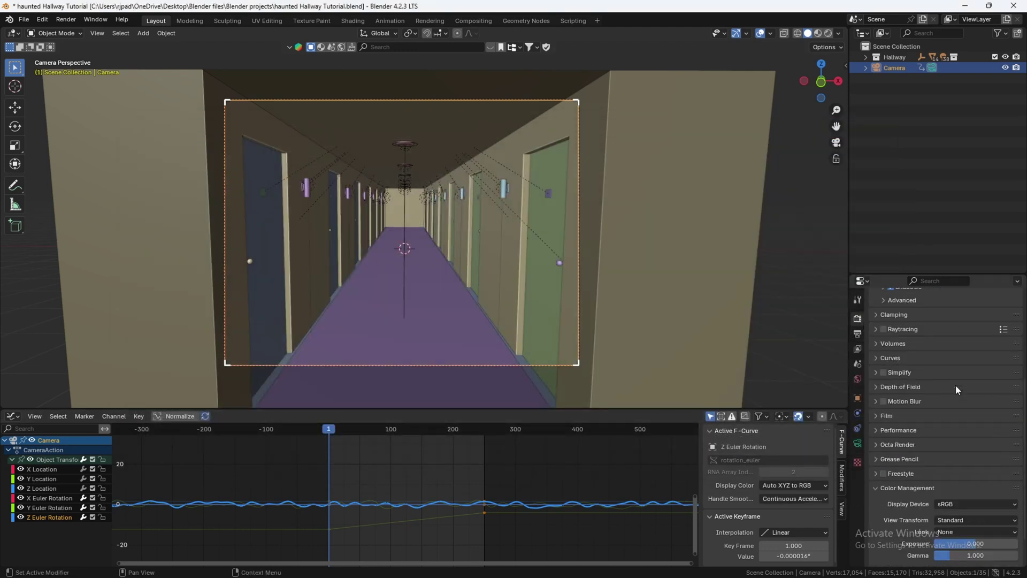
{"action": "left_click", "coordinate": [916, 449]}
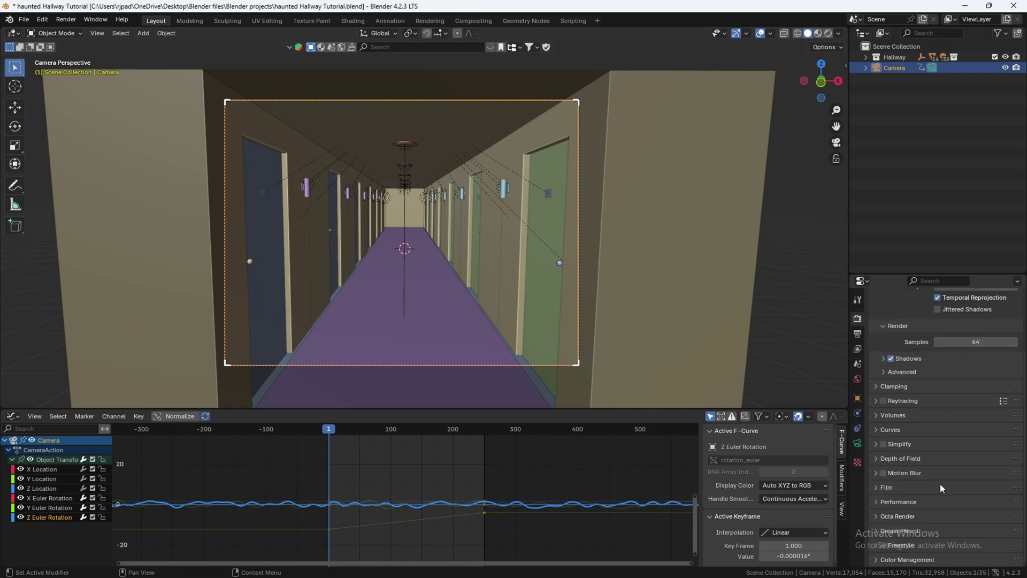
{"action": "left_click", "coordinate": [913, 558]}
{"action": "scroll", "coordinate": [926, 530], "scroll_direction": "down", "scroll_amount": 5}
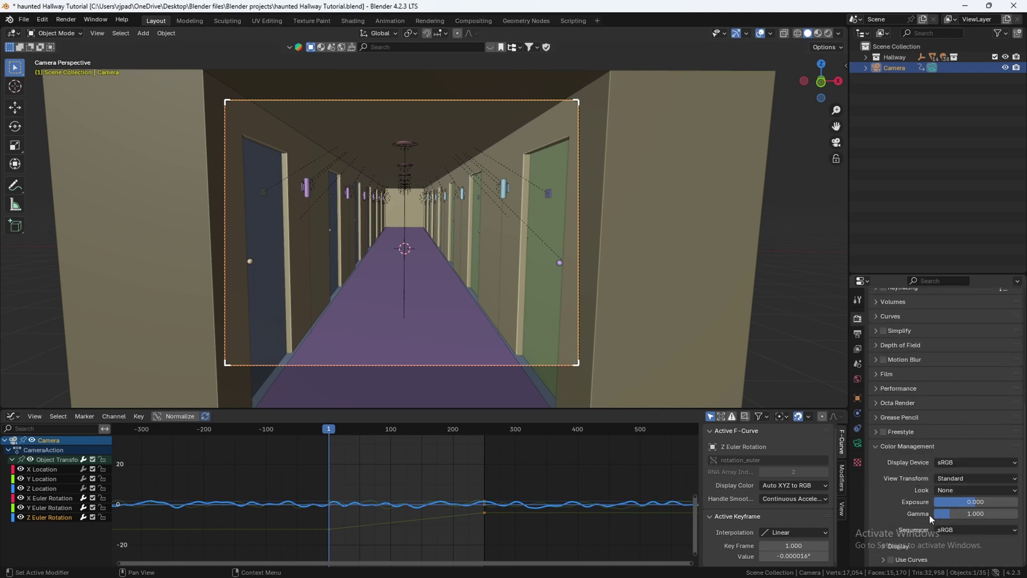
{"action": "left_click", "coordinate": [951, 479]}
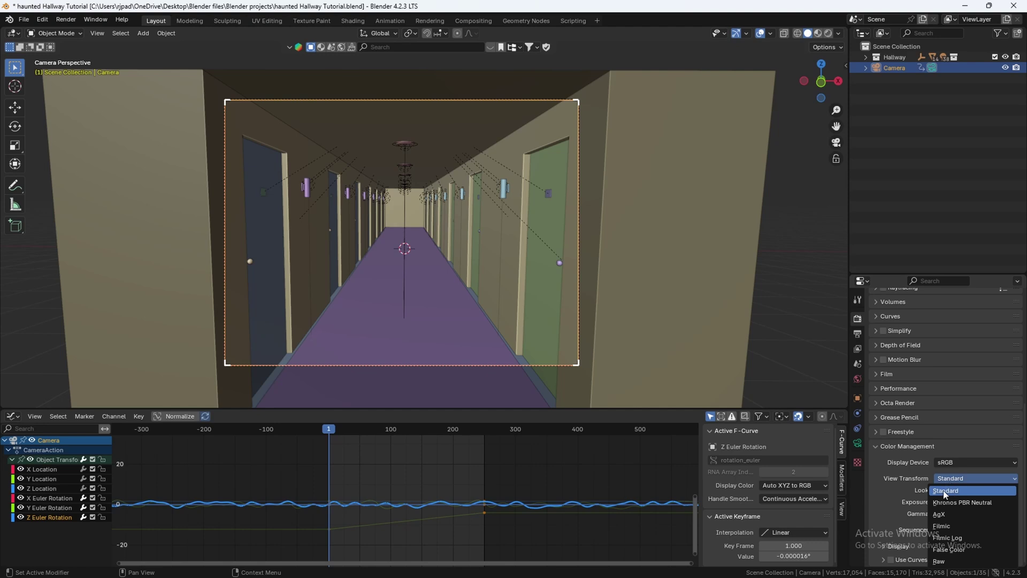
{"action": "left_click", "coordinate": [949, 491]}
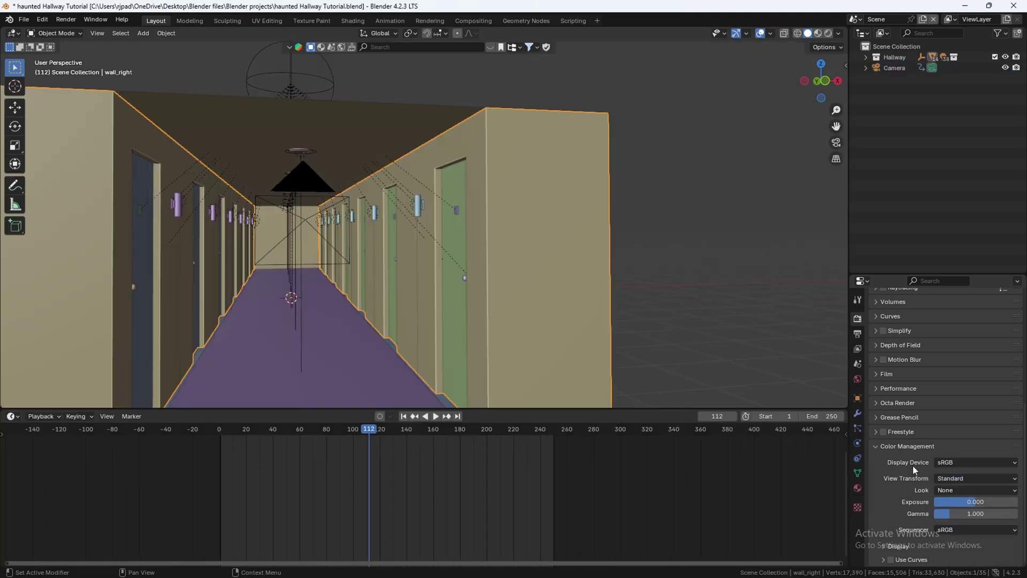
{"action": "scroll", "coordinate": [913, 465], "scroll_direction": "up", "scroll_amount": 2}
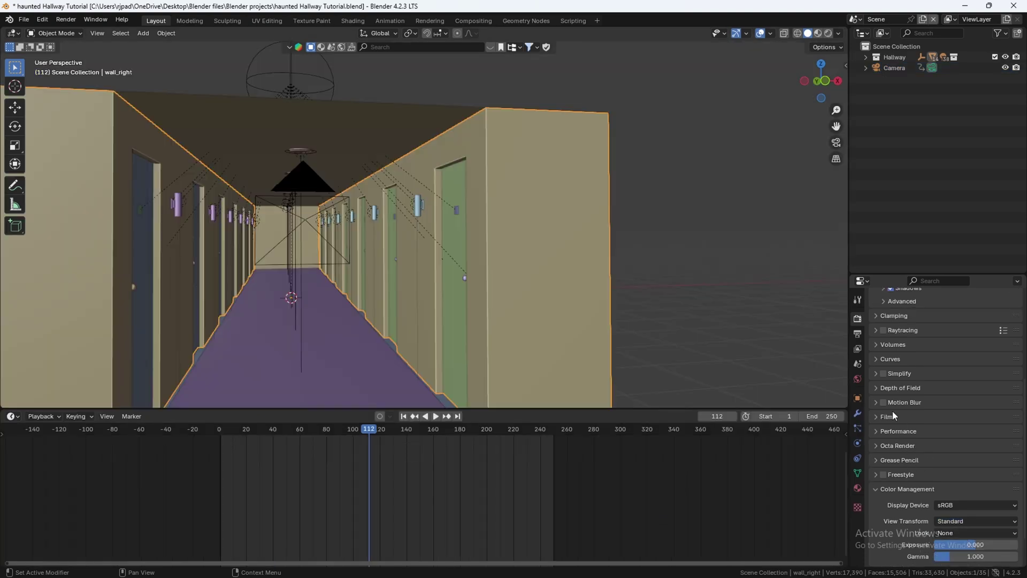
Raise the motion blur shutter from 0.50 to 0.70
{"action": "left_click", "coordinate": [875, 402]}
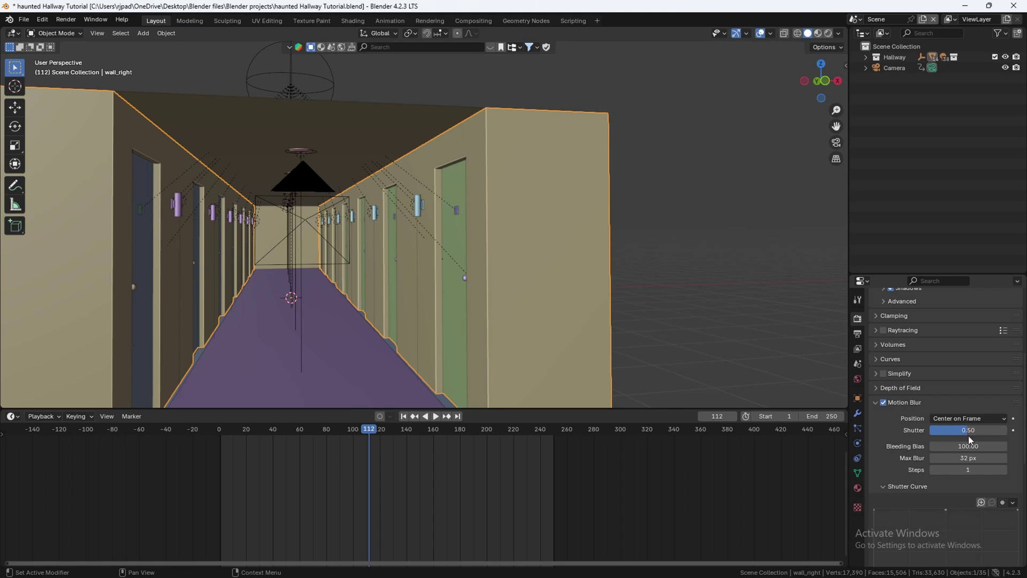
{"action": "left_click", "coordinate": [968, 436]}
{"action": "type", "text": "0.7"}
{"action": "key", "text": "Return"}
{"action": "scroll", "coordinate": [923, 422], "scroll_direction": "up", "scroll_amount": 6}
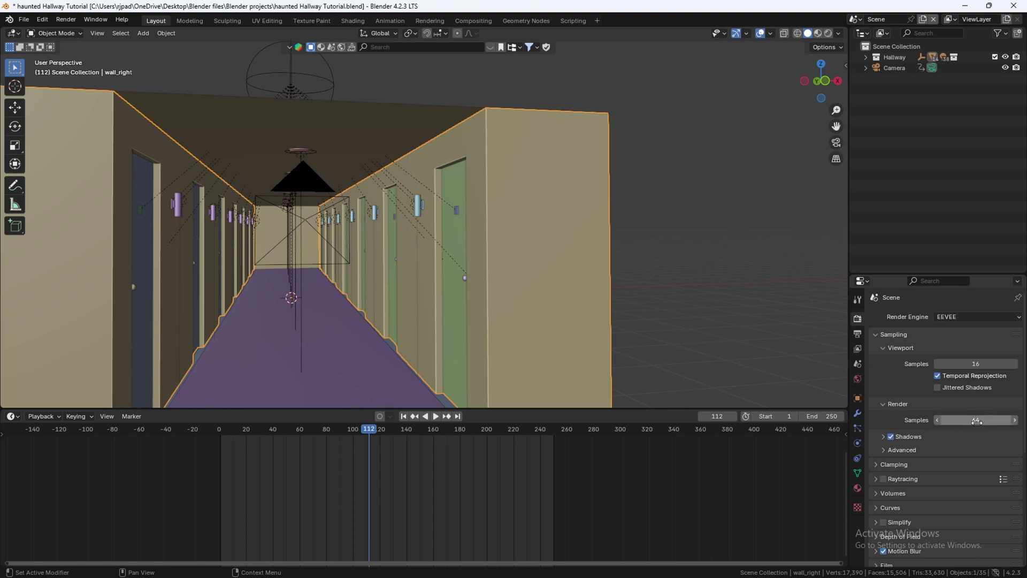
{"action": "left_click_drag", "start_coordinate": [937, 274], "coordinate": [936, 199]}
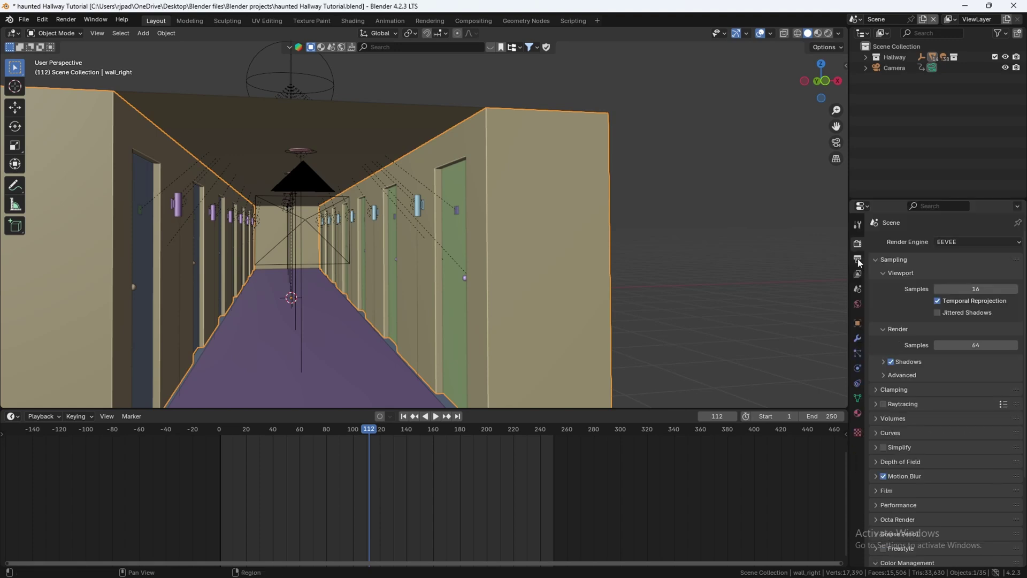
Change the output frame rate from 30 to 29.97 fps
{"action": "left_click", "coordinate": [857, 259]}
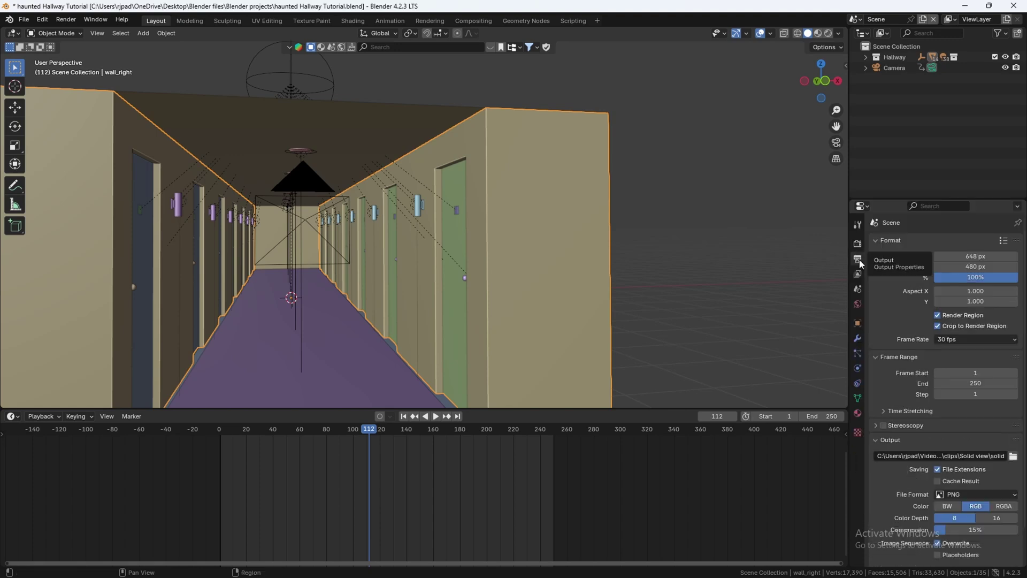
{"action": "left_click", "coordinate": [951, 338]}
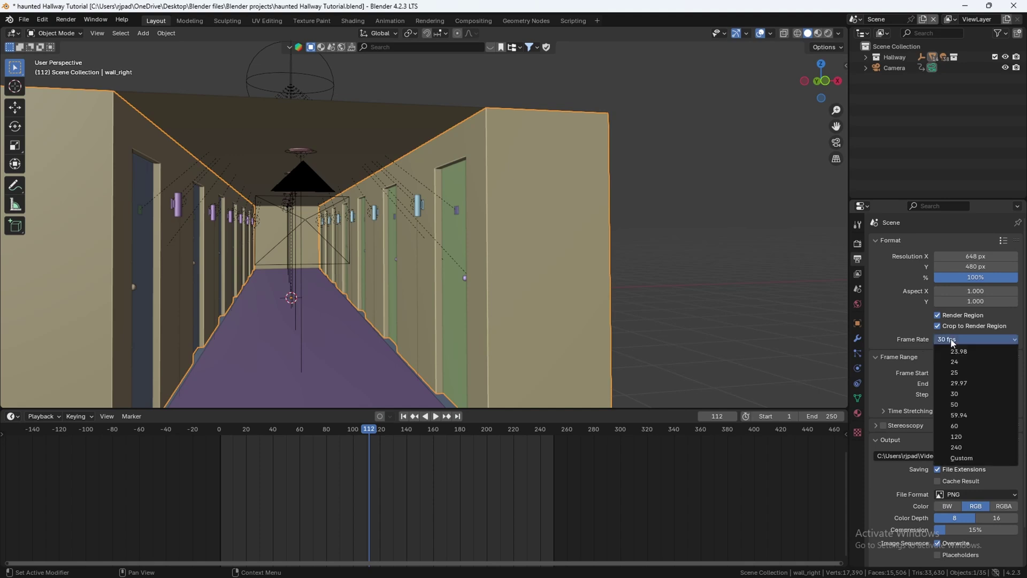
{"action": "left_click", "coordinate": [960, 383]}
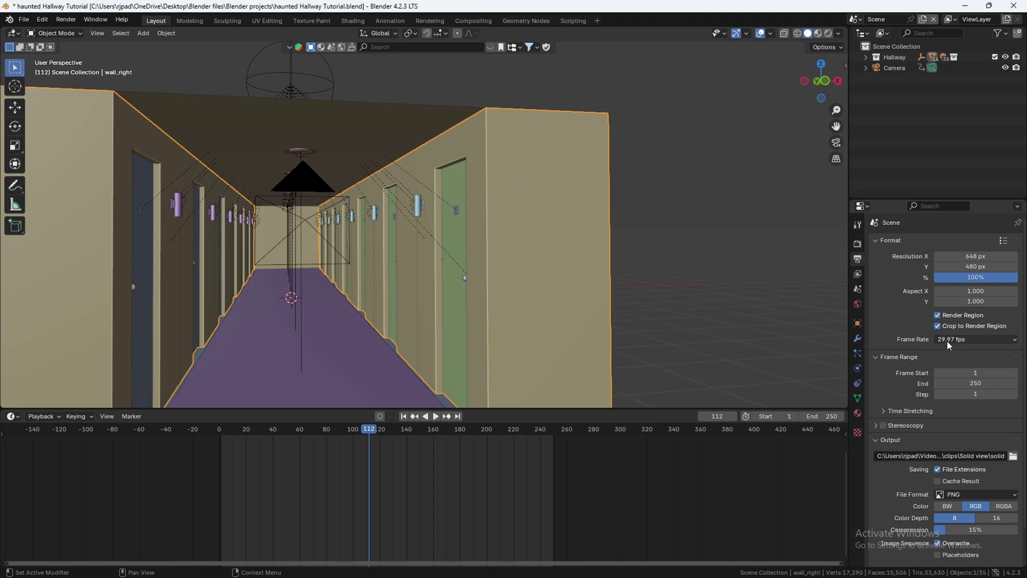
{"action": "left_click", "coordinate": [946, 343]}
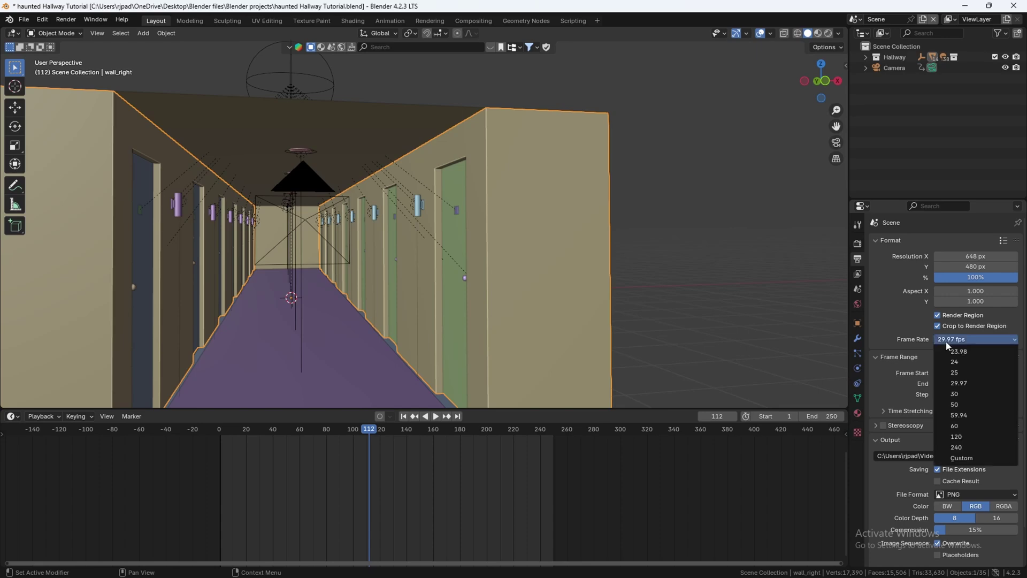
Restore the 30 fps frame rate and preview the hallway in rendered shading
{"action": "left_click", "coordinate": [958, 396]}
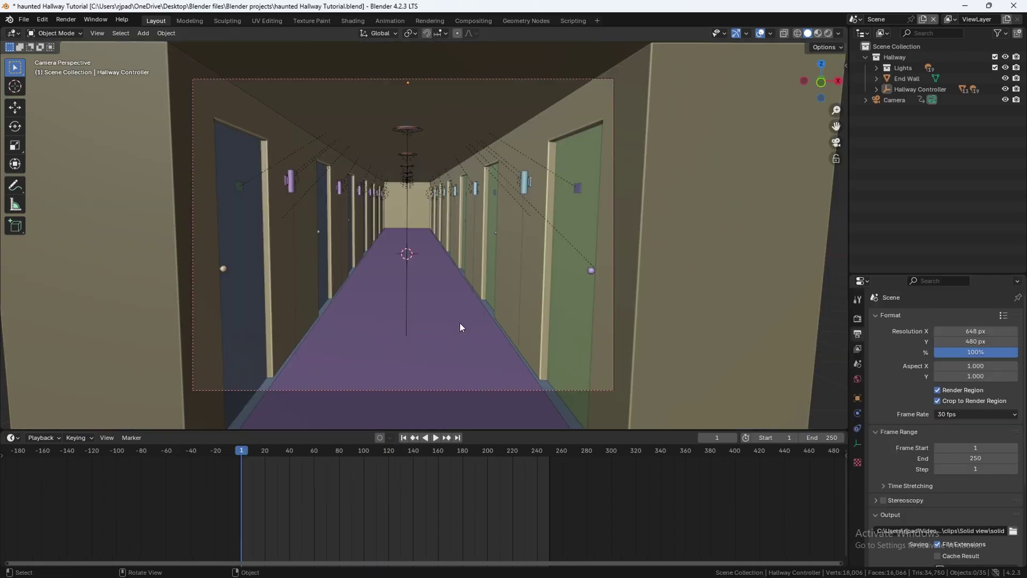
{"action": "key", "text": "z"}
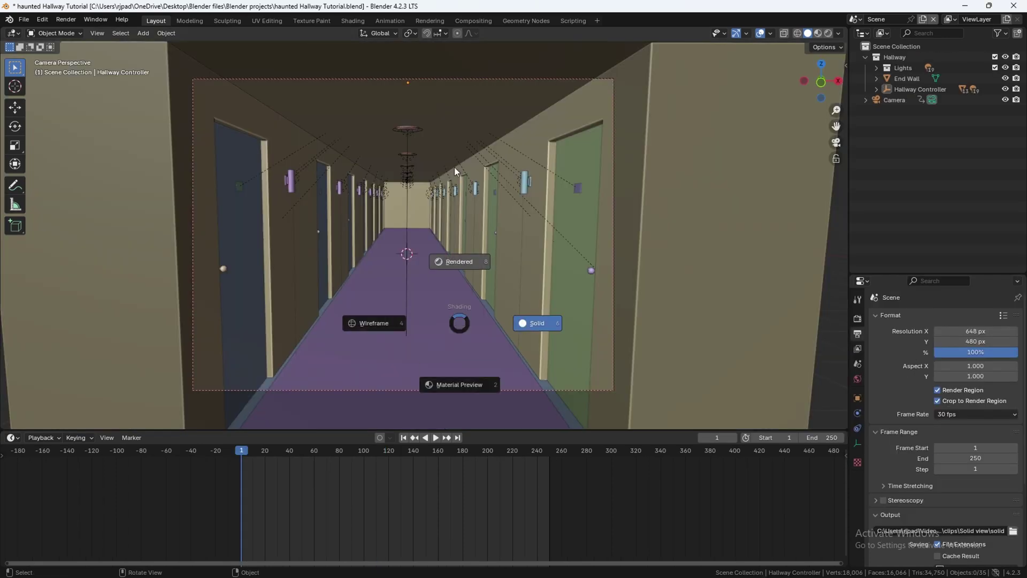
{"action": "left_click", "coordinate": [454, 167]}
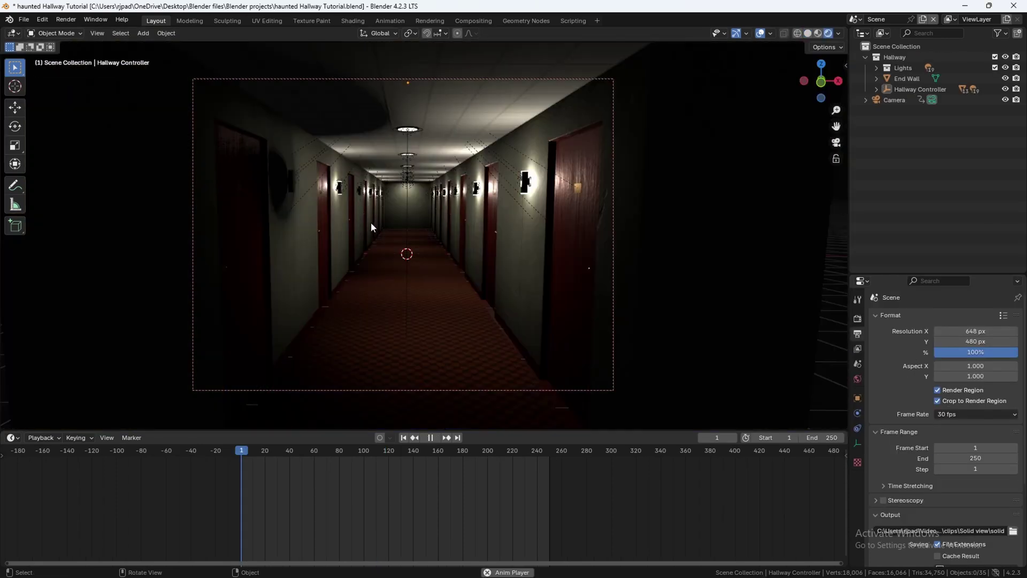
{"action": "key", "text": "space"}
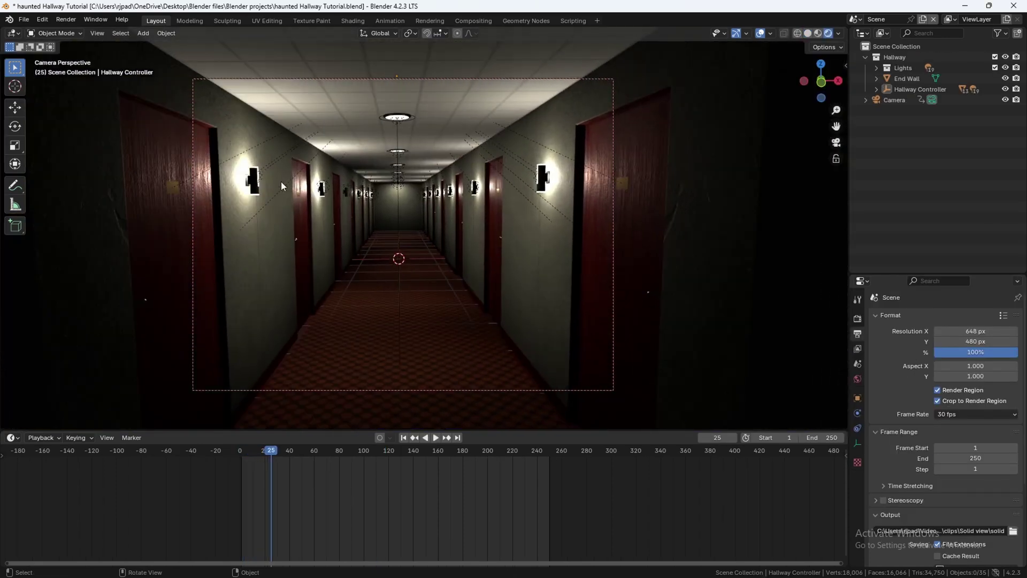
Select the point light inside the wall sconce
{"action": "left_click", "coordinate": [259, 178]}
{"action": "left_click", "coordinate": [261, 175]}
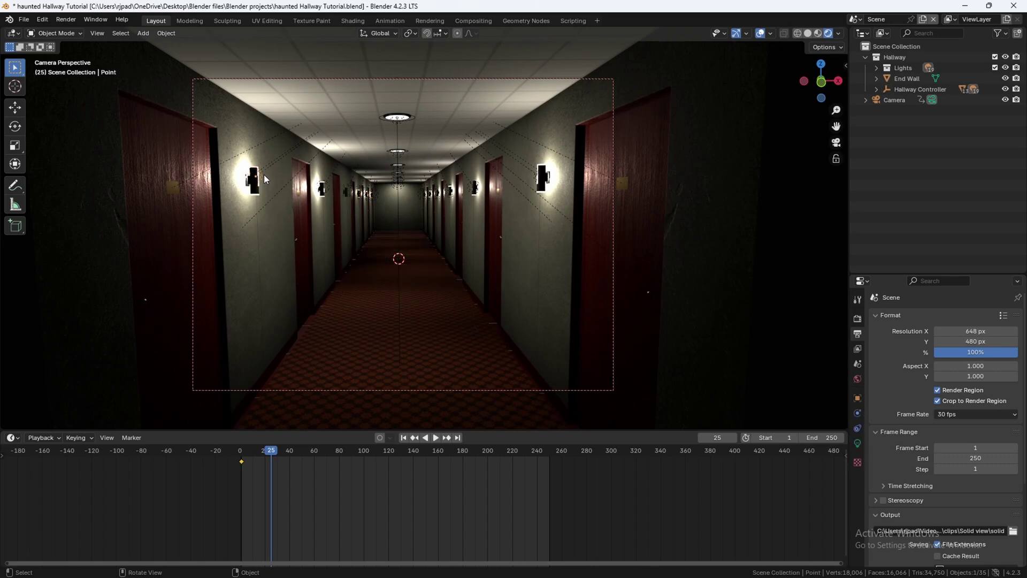
{"action": "middle_click_drag", "start_coordinate": [270, 181], "coordinate": [365, 245], "text": "ctrl"}
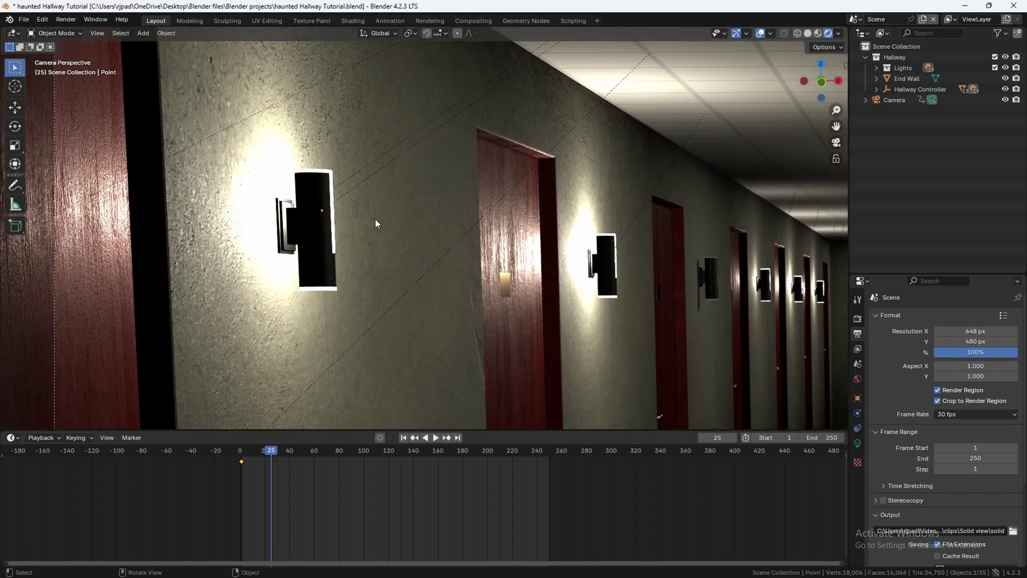
{"action": "key", "text": "ctrl+z"}
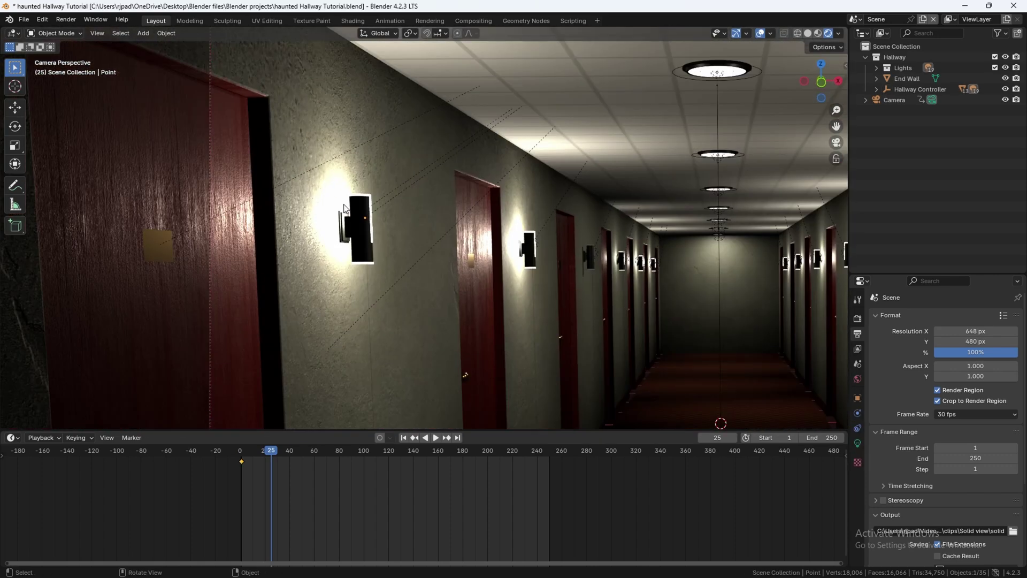
{"action": "key", "text": "ctrl+z"}
Zoom and pan the view around the corridor near the sconce
{"action": "scroll", "coordinate": [464, 223], "scroll_direction": "up", "scroll_amount": 3}
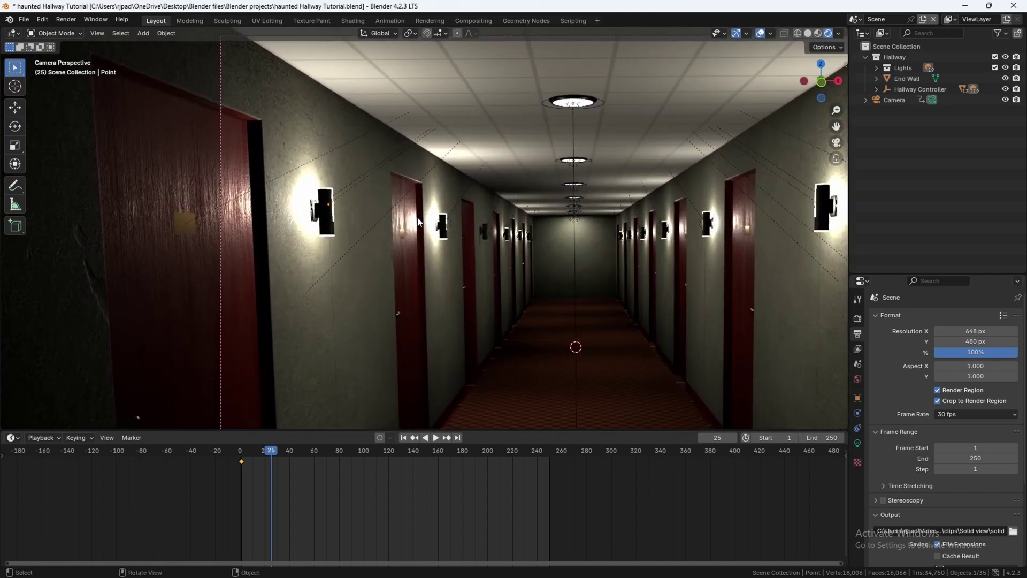
{"action": "scroll", "coordinate": [386, 219], "scroll_direction": "up", "scroll_amount": 2}
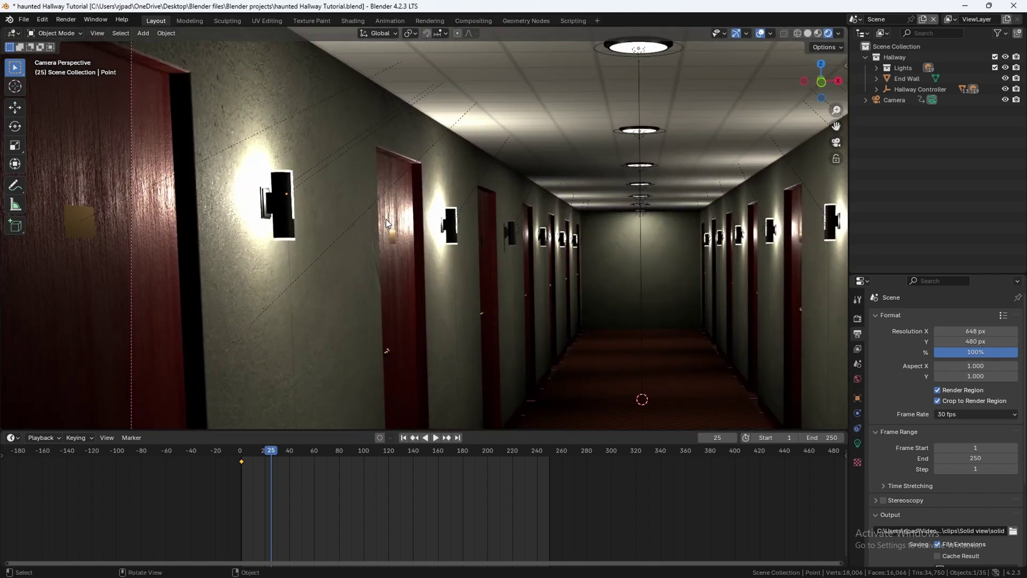
{"action": "scroll", "coordinate": [417, 247], "scroll_direction": "down", "scroll_amount": 5}
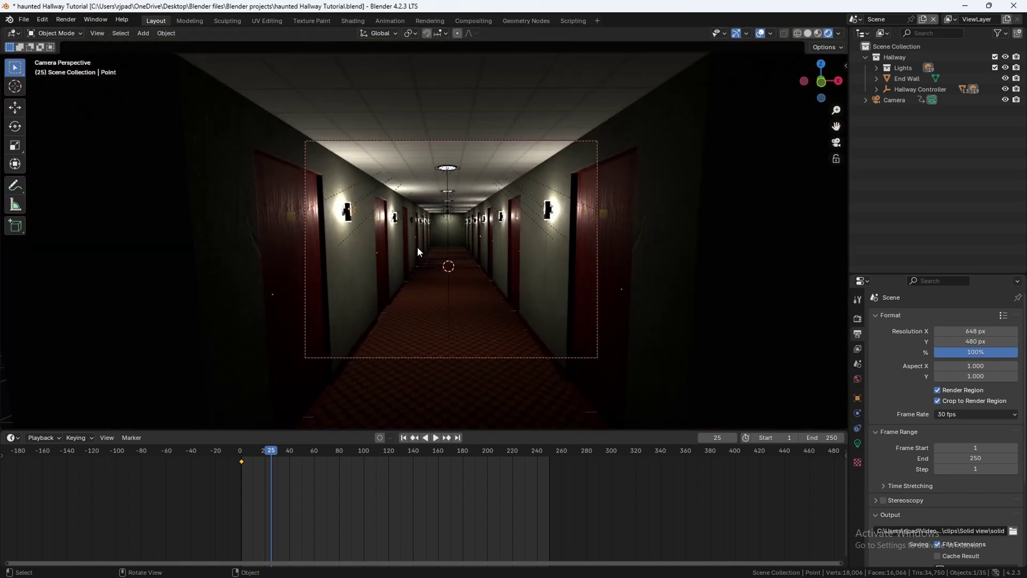
{"action": "mouse_move", "coordinate": [463, 249]}
{"action": "middle_mouse_down", "text": "shift"}
{"action": "mouse_move", "coordinate": [445, 245]}
{"action": "mouse_move", "coordinate": [450, 251]}
{"action": "middle_mouse_up", "text": "shift"}
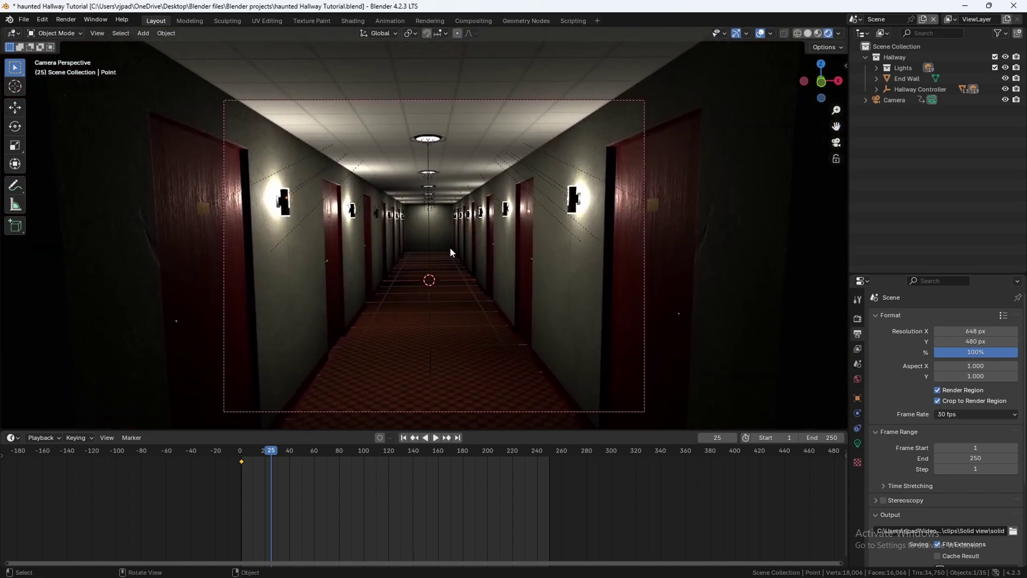
{"action": "scroll", "coordinate": [444, 249], "scroll_direction": "up", "scroll_amount": 2}
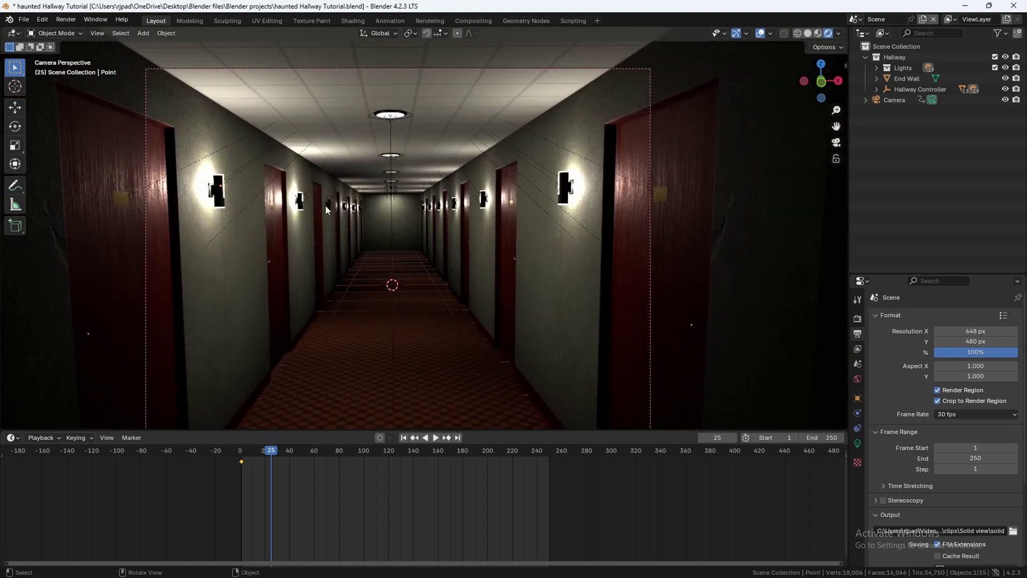
{"action": "scroll", "coordinate": [301, 201], "scroll_direction": "down", "scroll_amount": 2}
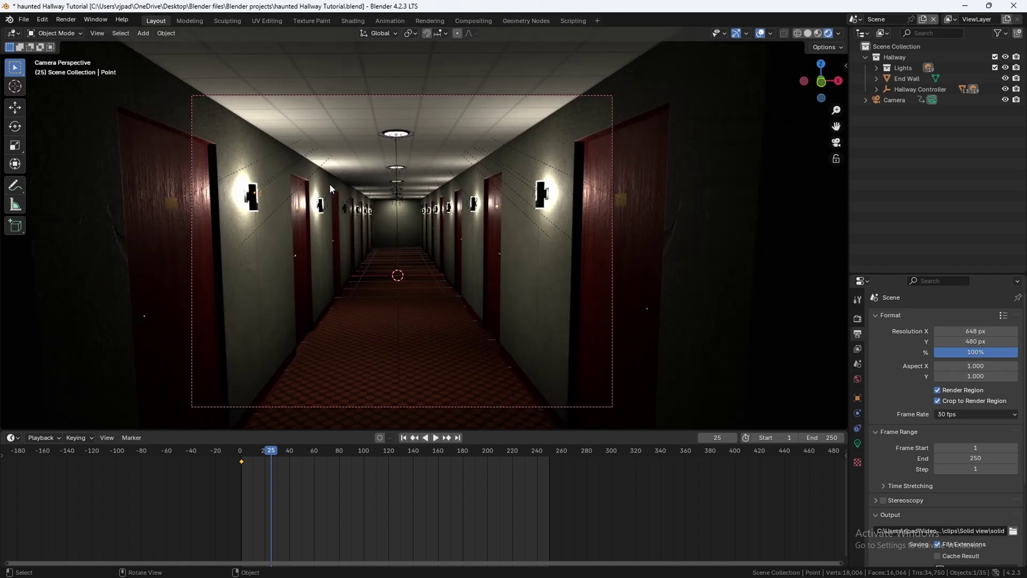
{"action": "scroll", "coordinate": [321, 184], "scroll_direction": "up", "scroll_amount": 1}
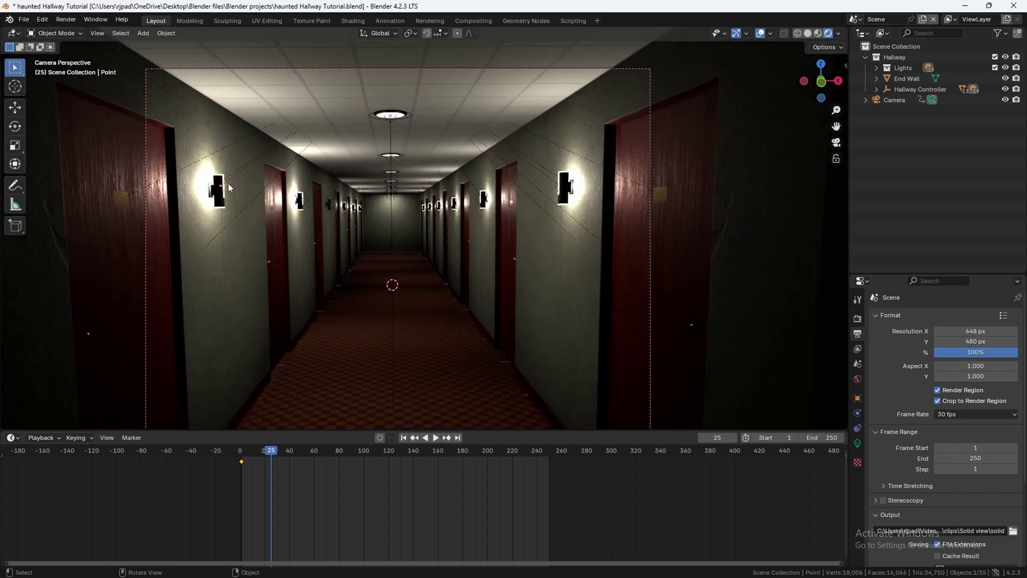
{"action": "middle_click_drag", "start_coordinate": [242, 193], "coordinate": [382, 216], "text": "shift"}
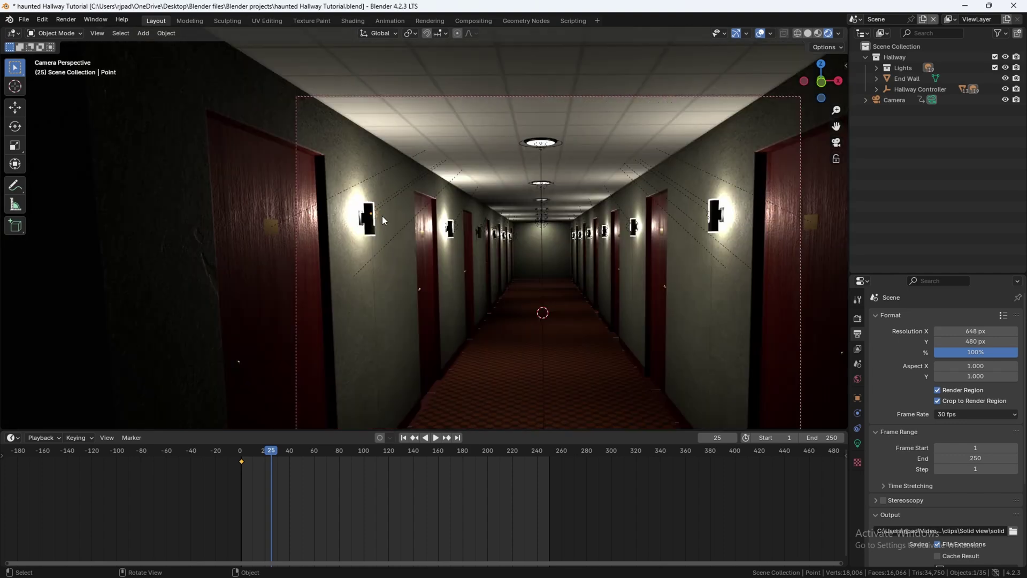
{"action": "scroll", "coordinate": [382, 216], "scroll_direction": "up", "scroll_amount": 1}
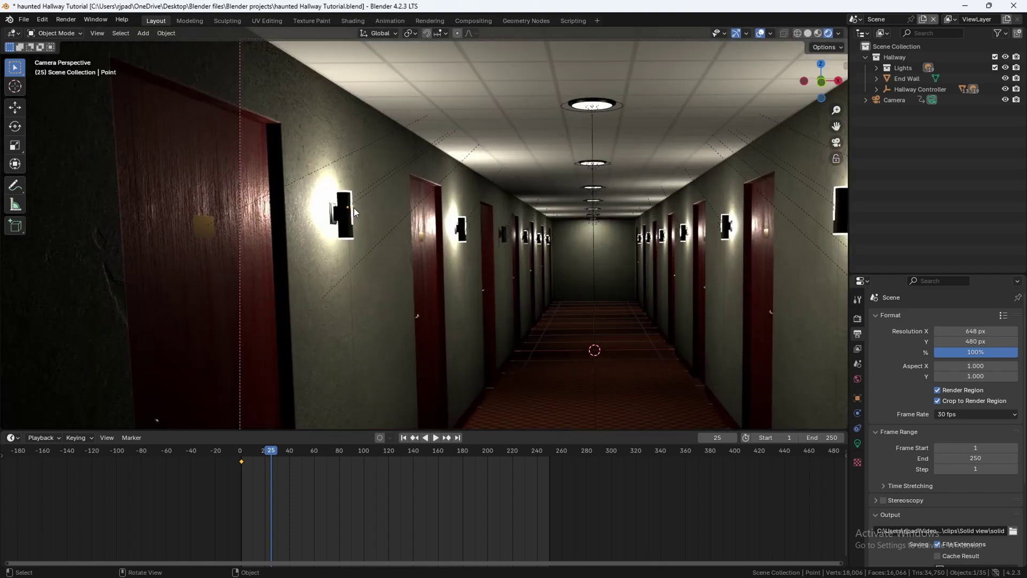
Try a 0.38 m point light radius, undo it, and replay the animation to frame 83
{"action": "left_click", "coordinate": [858, 443]}
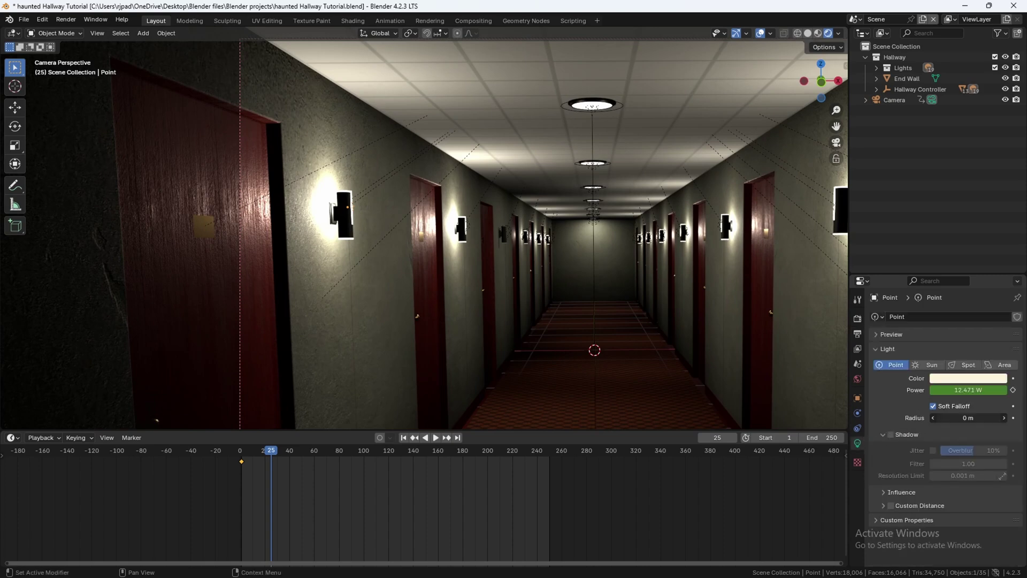
{"action": "left_click_drag", "start_coordinate": [963, 417], "coordinate": [990, 418]}
{"action": "key", "text": "ctrl+z"}
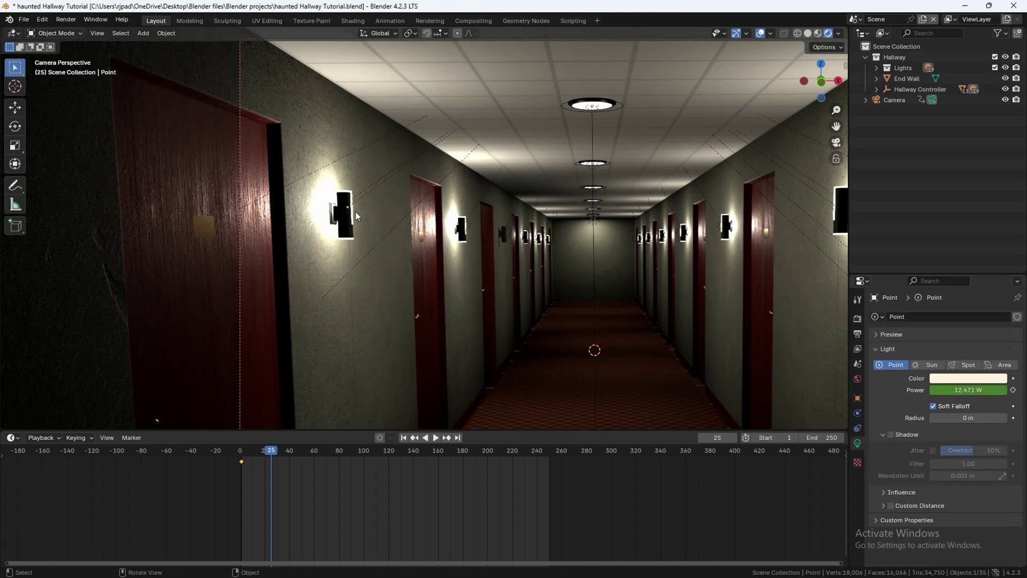
{"action": "key", "text": "Home"}
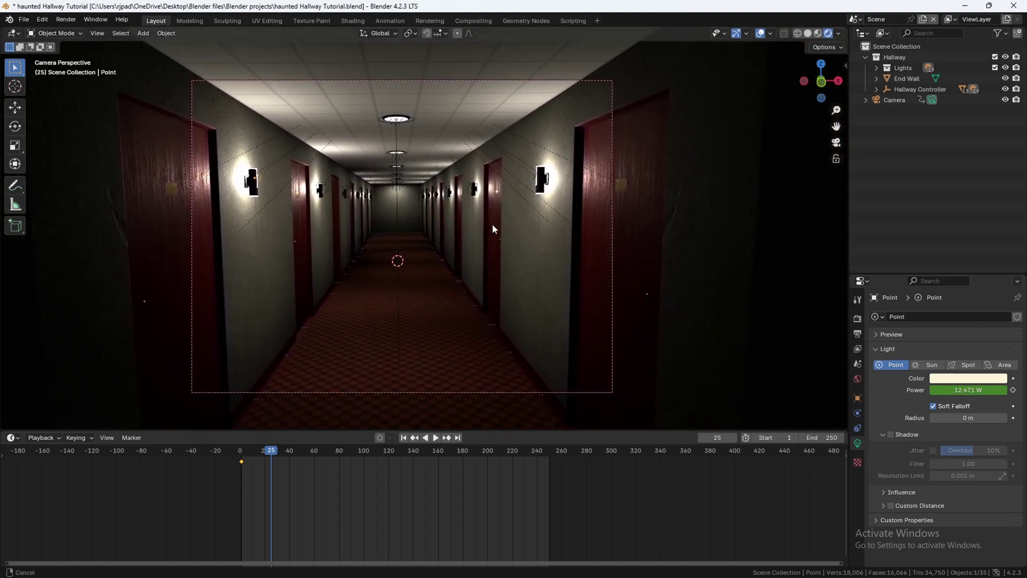
{"action": "key", "text": "space"}
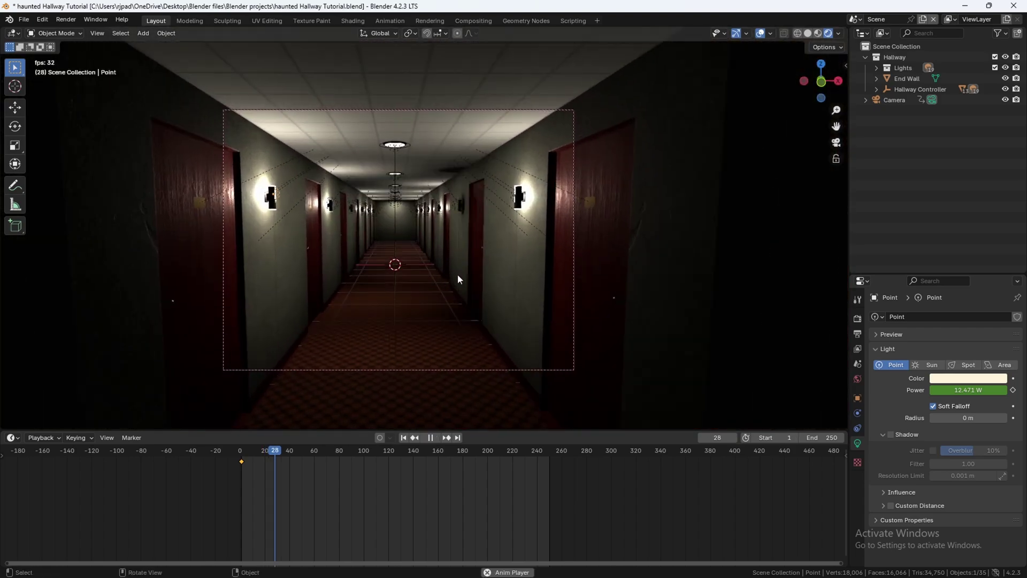
{"action": "key", "text": "space"}
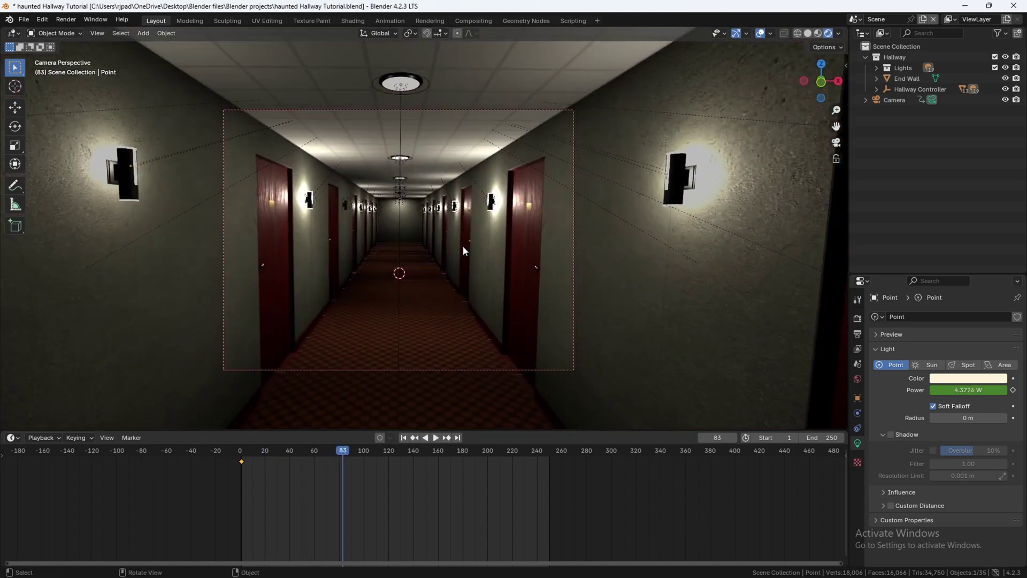
Set the render engine to Cycles on GPU Compute and view the hallway in rendered shading
{"action": "key", "text": "z"}
{"action": "left_click", "coordinate": [545, 268]}
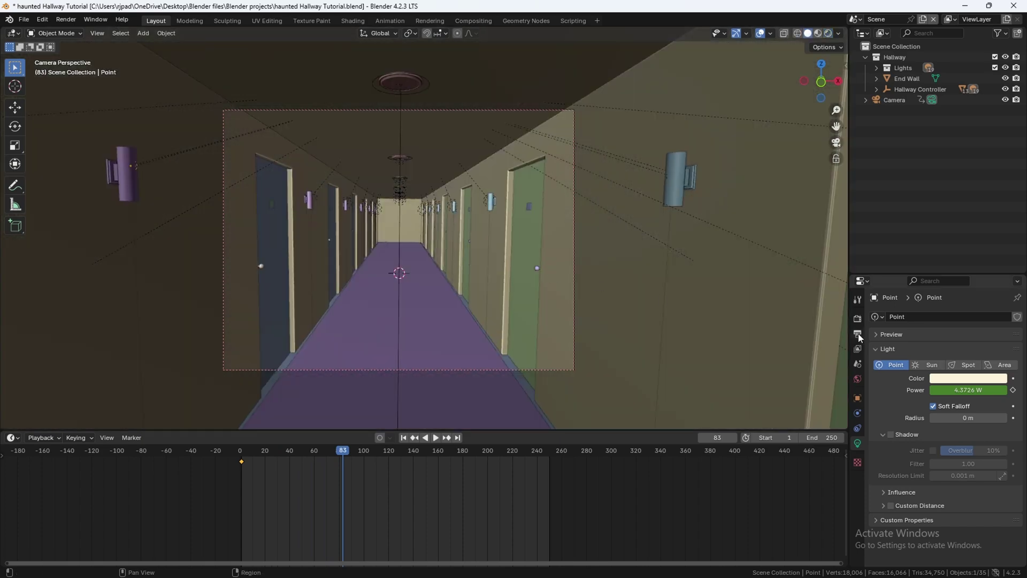
{"action": "left_click", "coordinate": [856, 319]}
{"action": "scroll", "coordinate": [515, 271], "scroll_direction": "up", "scroll_amount": 2}
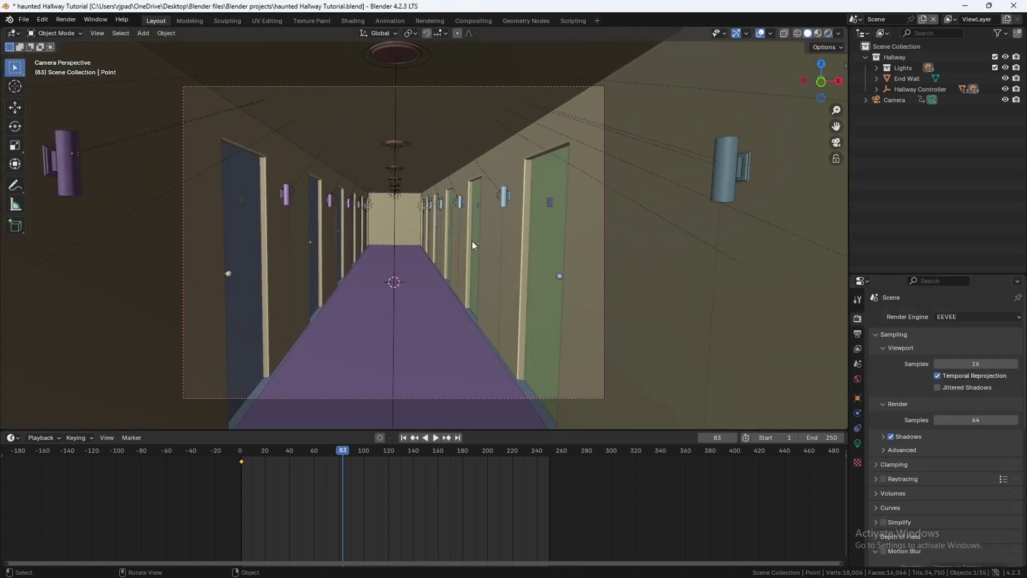
{"action": "left_click", "coordinate": [948, 322]}
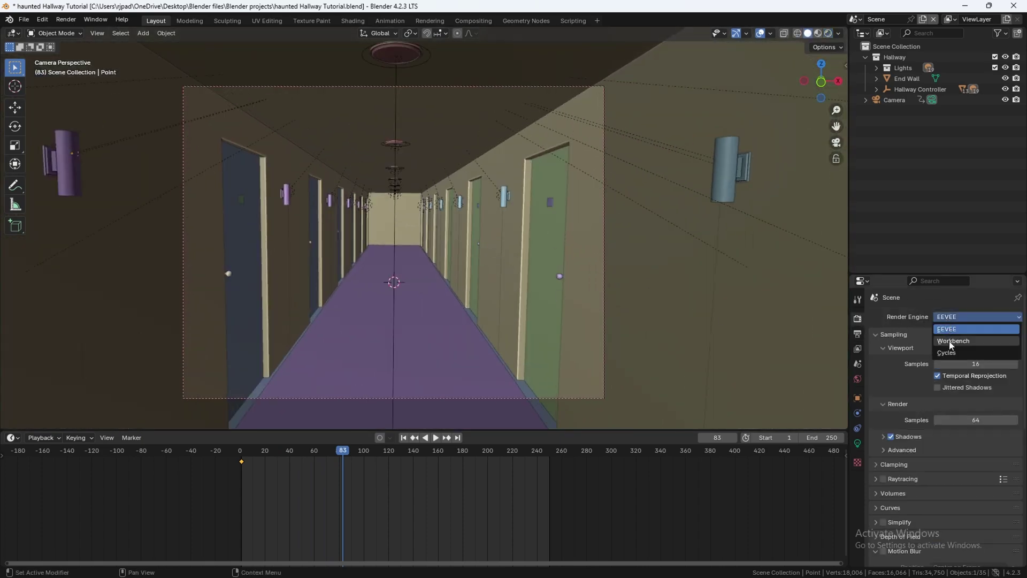
{"action": "left_click", "coordinate": [948, 353]}
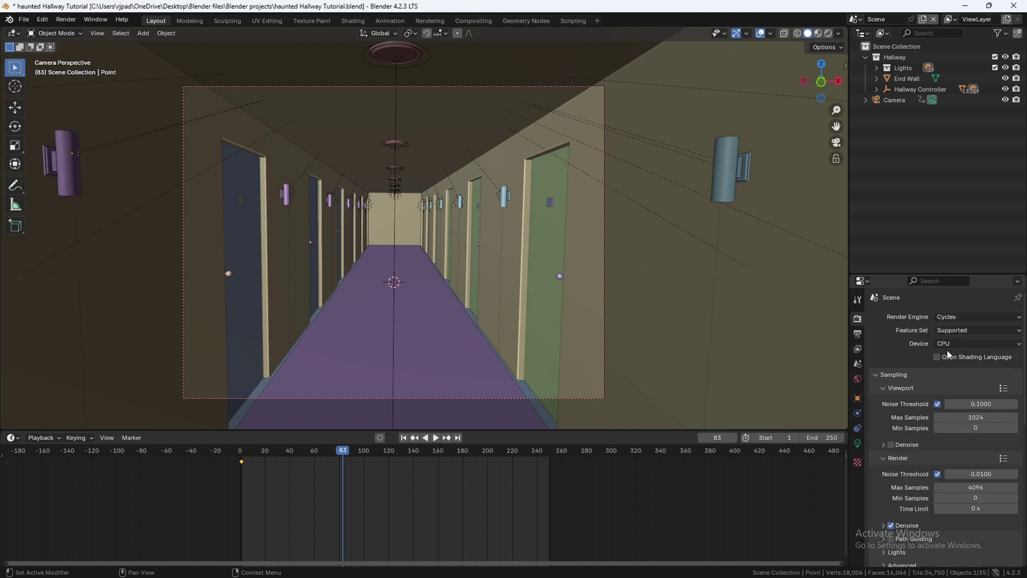
{"action": "left_click", "coordinate": [950, 344]}
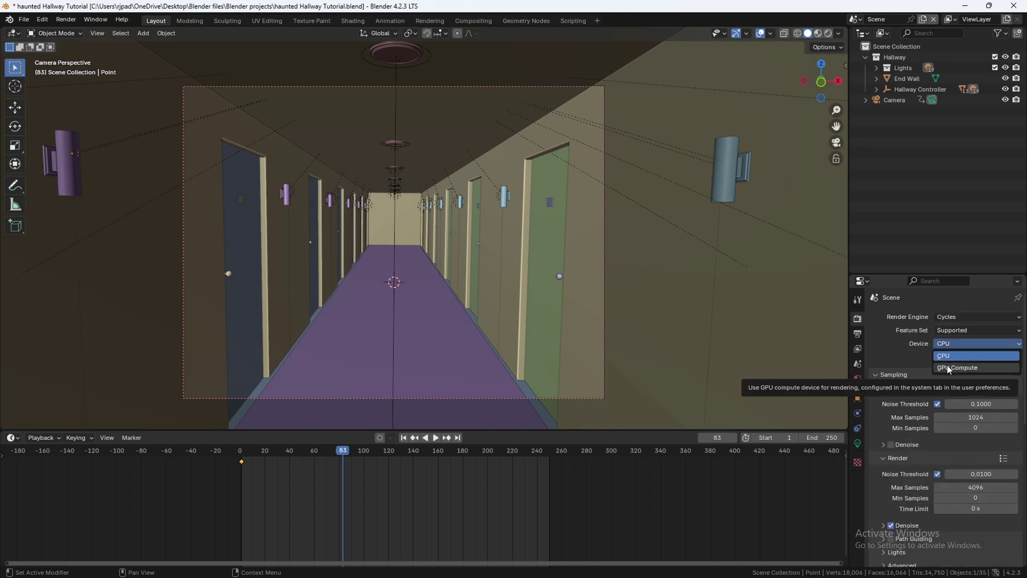
{"action": "left_click", "coordinate": [947, 367]}
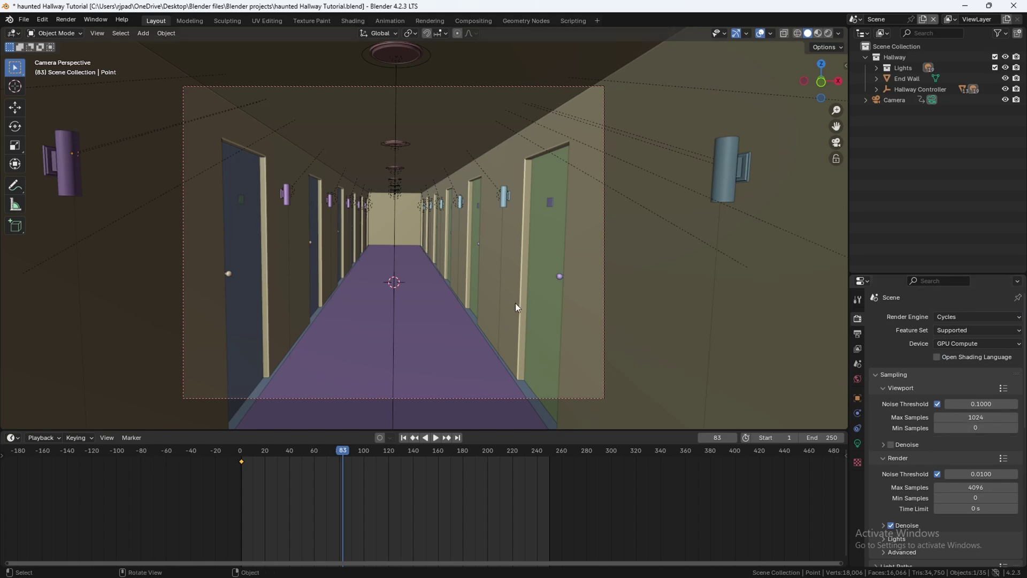
{"action": "key", "text": "z"}
{"action": "left_click", "coordinate": [474, 166]}
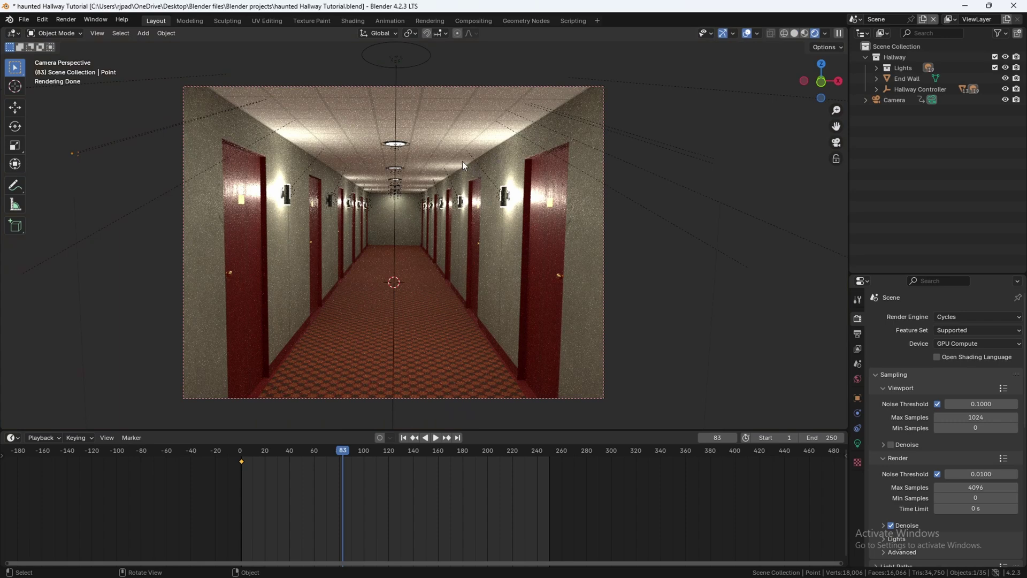
Hide the Area through Area.006 lights in the Lights collection
{"action": "left_click", "coordinate": [394, 152]}
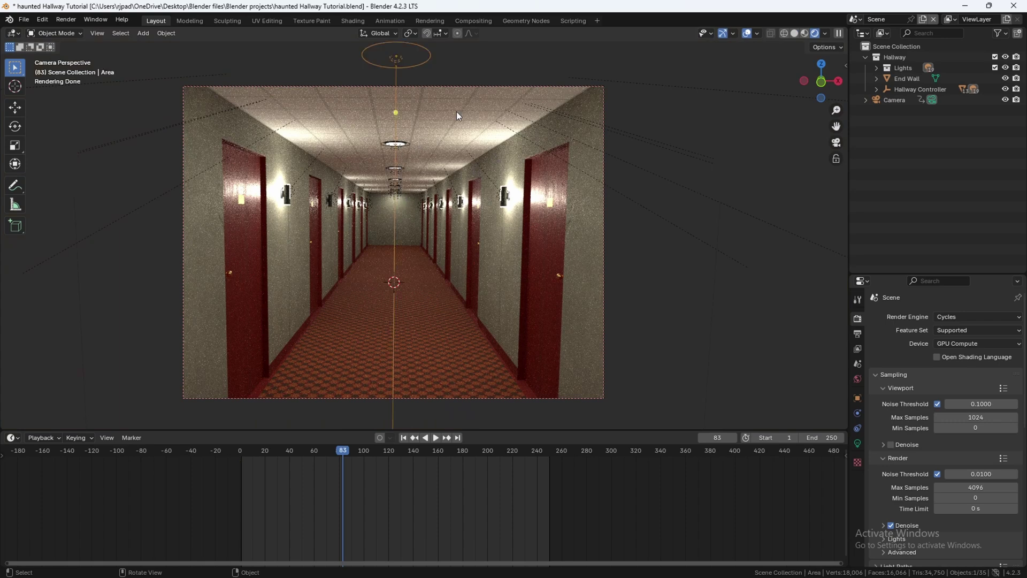
{"action": "left_click", "coordinate": [876, 68]}
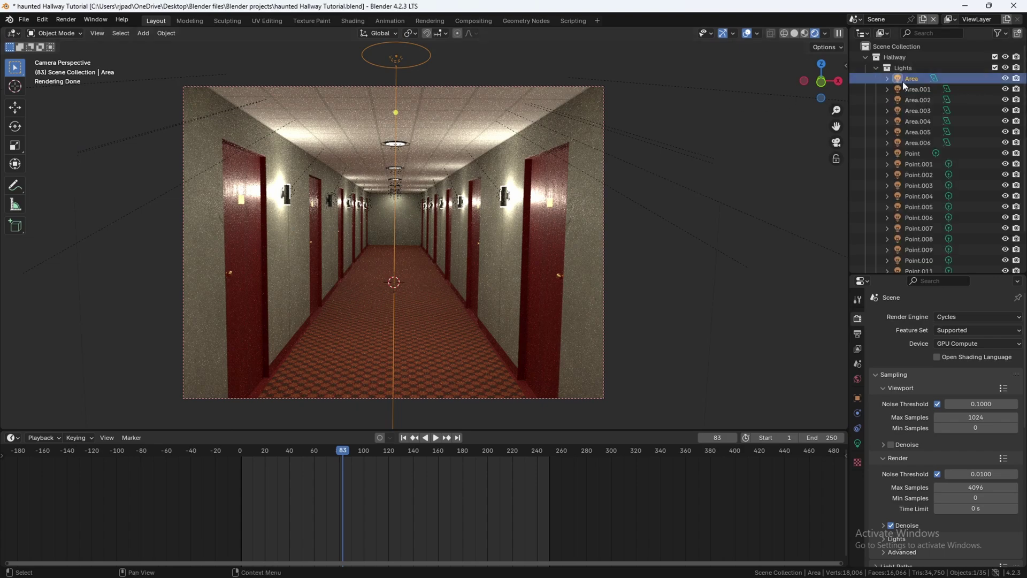
{"action": "left_click", "coordinate": [998, 33]}
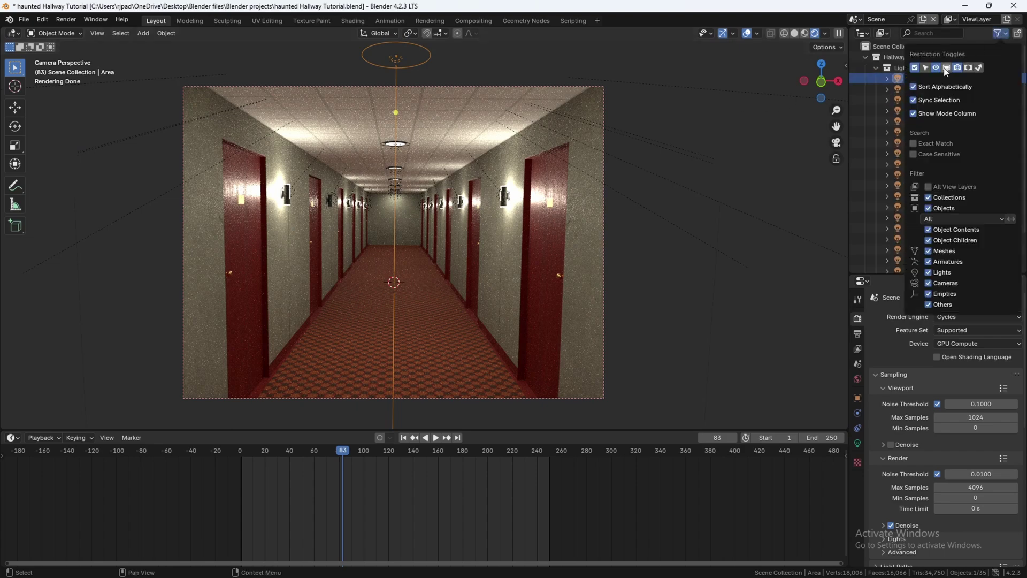
{"action": "left_click", "coordinate": [995, 78]}
{"action": "left_click_drag", "start_coordinate": [995, 89], "coordinate": [995, 133]}
{"action": "left_click", "coordinate": [995, 142]}
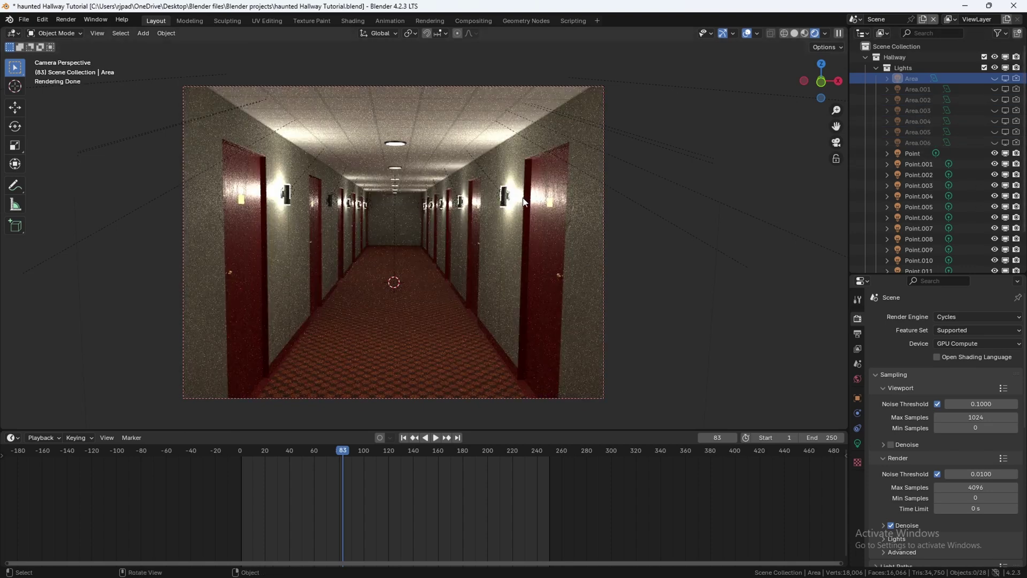
Replay the hallway animation from the first frame in rendered shading
{"action": "scroll", "coordinate": [488, 232], "scroll_direction": "down", "scroll_amount": 2}
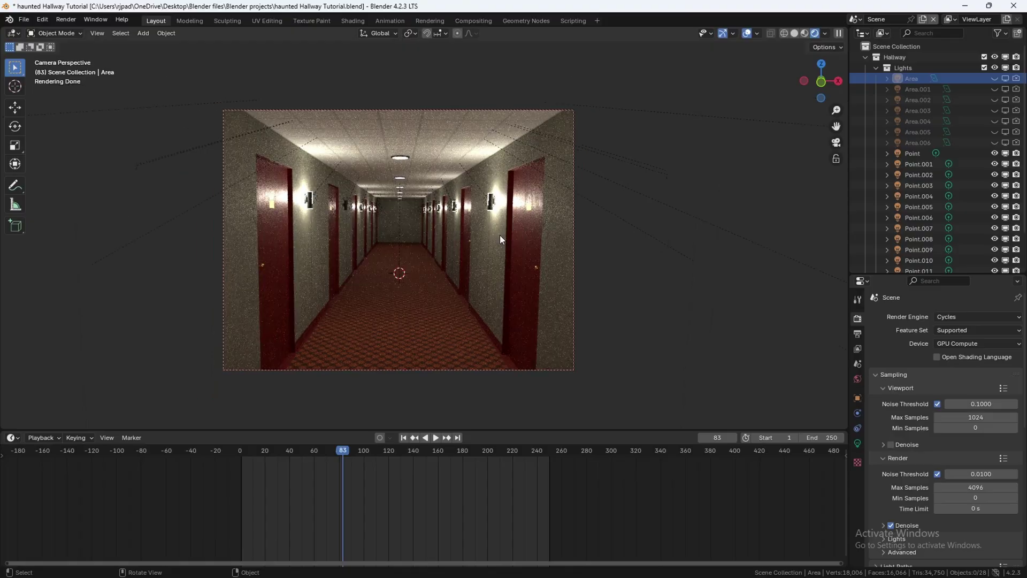
{"action": "scroll", "coordinate": [470, 252], "scroll_direction": "up", "scroll_amount": 2}
{"action": "key", "text": "space"}
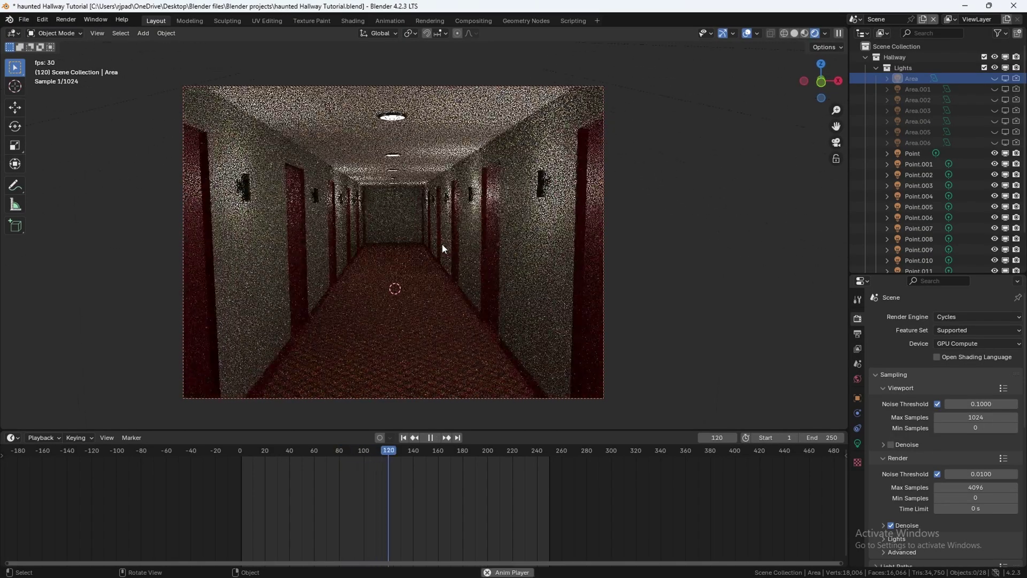
{"action": "key", "text": "space"}
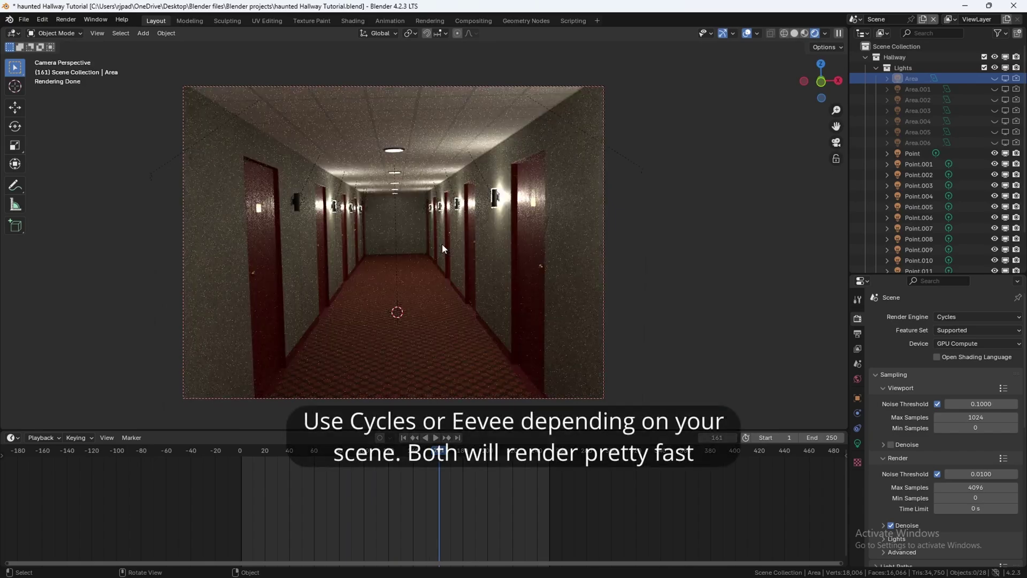
{"action": "key", "text": "shift+Left"}
{"action": "key", "text": "space"}
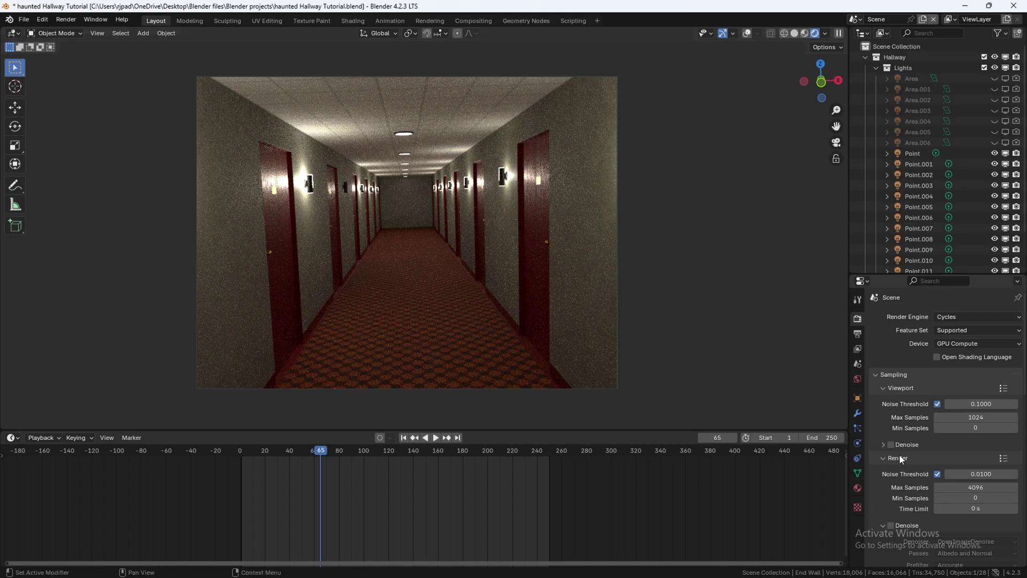
Lower the Cycles render Max Samples to 512
{"action": "scroll", "coordinate": [909, 447], "scroll_direction": "down", "scroll_amount": 5}
{"action": "left_click", "coordinate": [967, 403]}
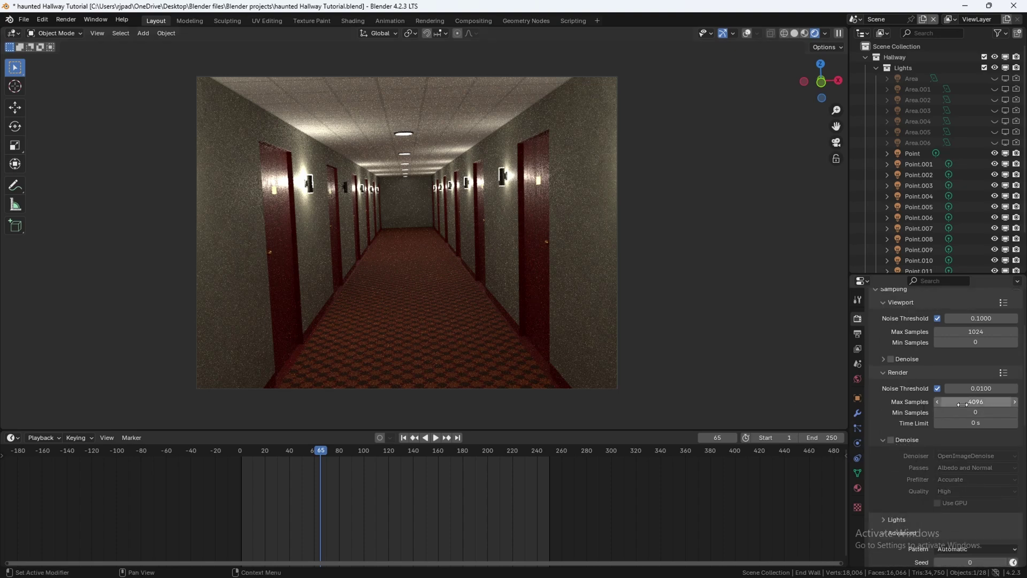
{"action": "type", "text": "512"}
{"action": "key", "text": "Return"}
Turn off render denoising and set the Advanced sampling Seed to 1
{"action": "scroll", "coordinate": [934, 428], "scroll_direction": "down", "scroll_amount": 2}
{"action": "scroll", "coordinate": [934, 428], "scroll_direction": "down", "scroll_amount": 2}
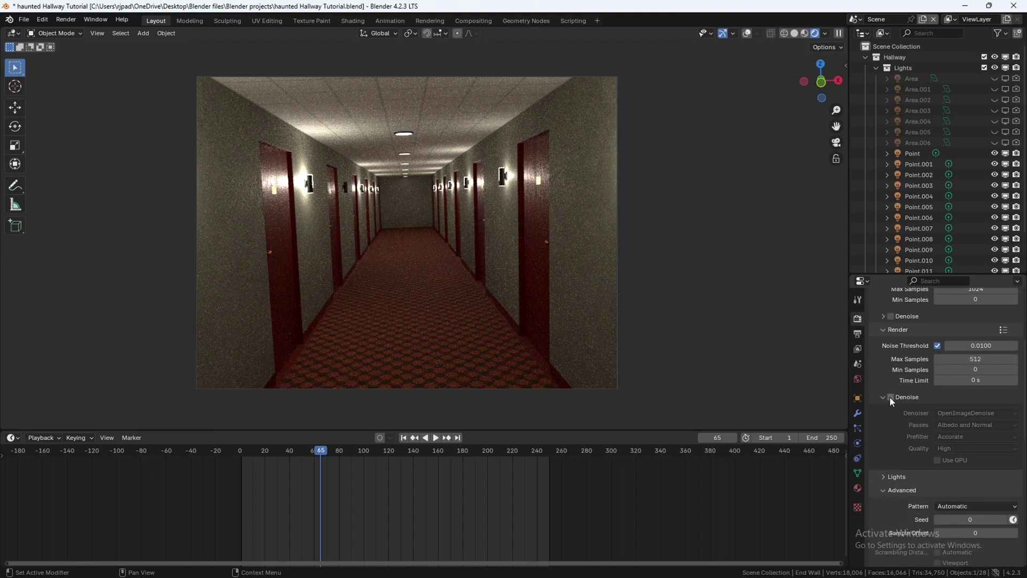
{"action": "left_click", "coordinate": [884, 399]}
{"action": "scroll", "coordinate": [931, 413], "scroll_direction": "down", "scroll_amount": 5}
{"action": "left_click", "coordinate": [884, 360]}
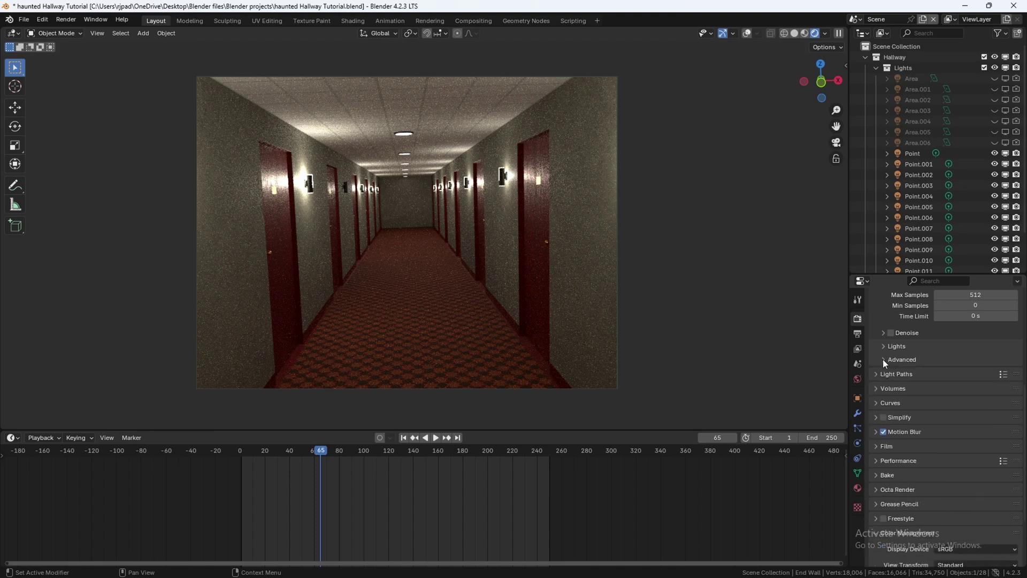
{"action": "left_click", "coordinate": [890, 362]}
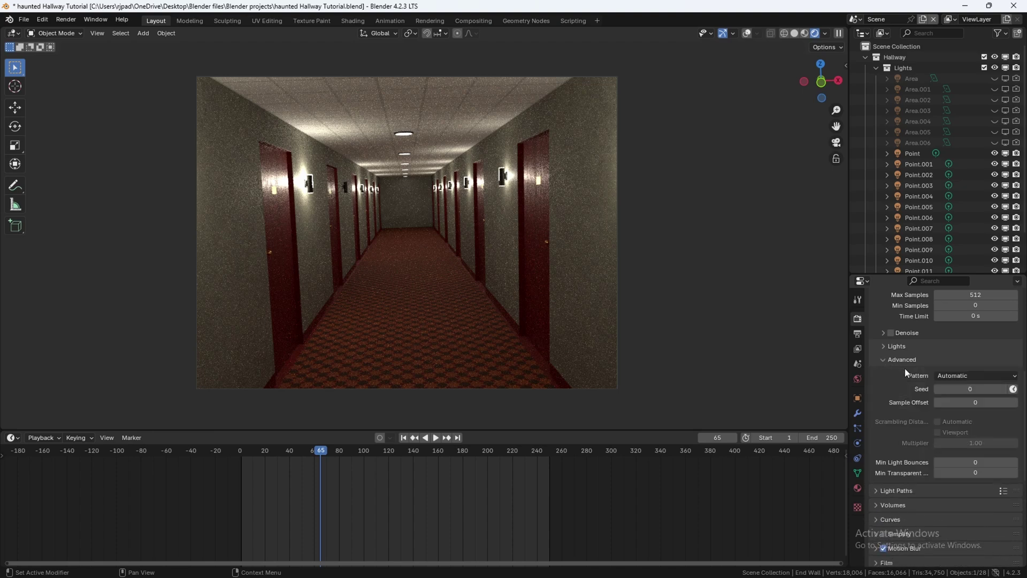
{"action": "left_click", "coordinate": [1004, 390]}
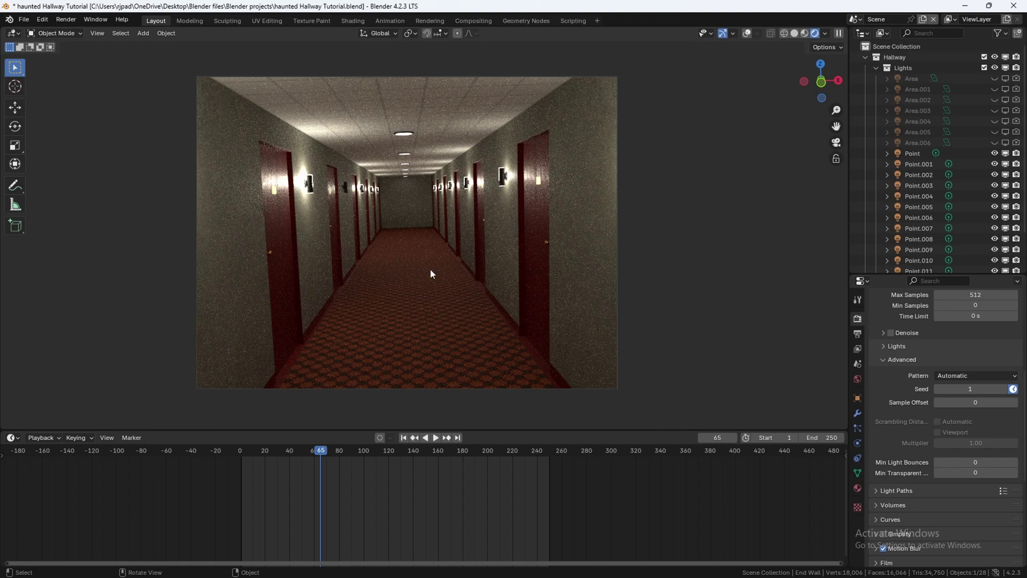
Return the viewport to Solid shading, render frame 65 as a test still, and close it
{"action": "key", "text": "z"}
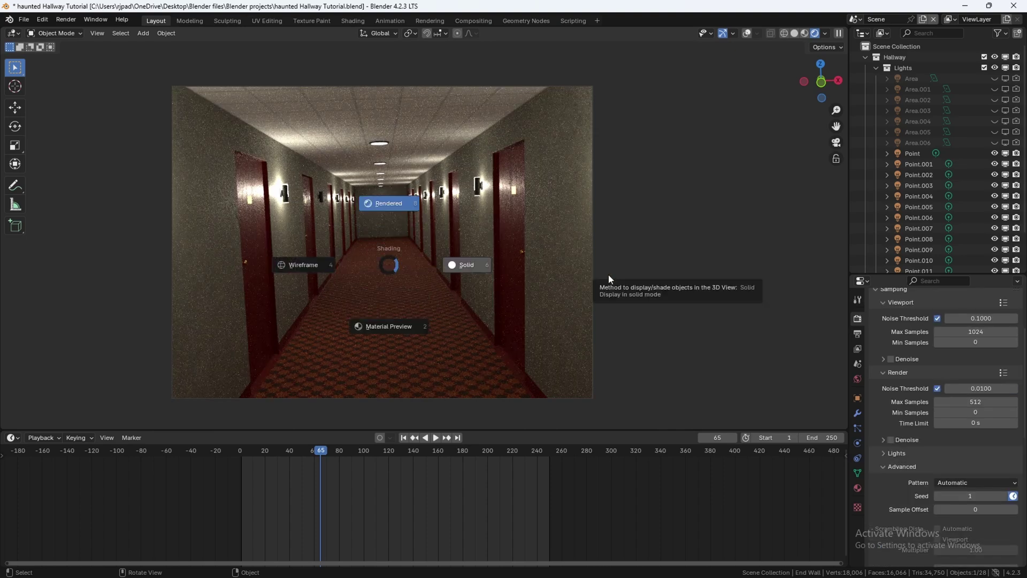
{"action": "left_click", "coordinate": [608, 276]}
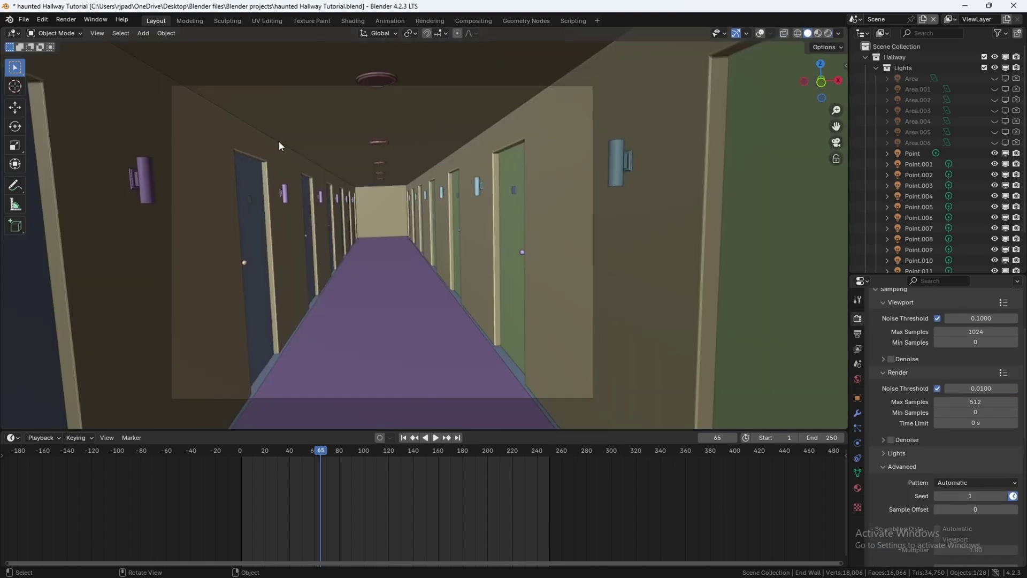
{"action": "left_click", "coordinate": [69, 21]}
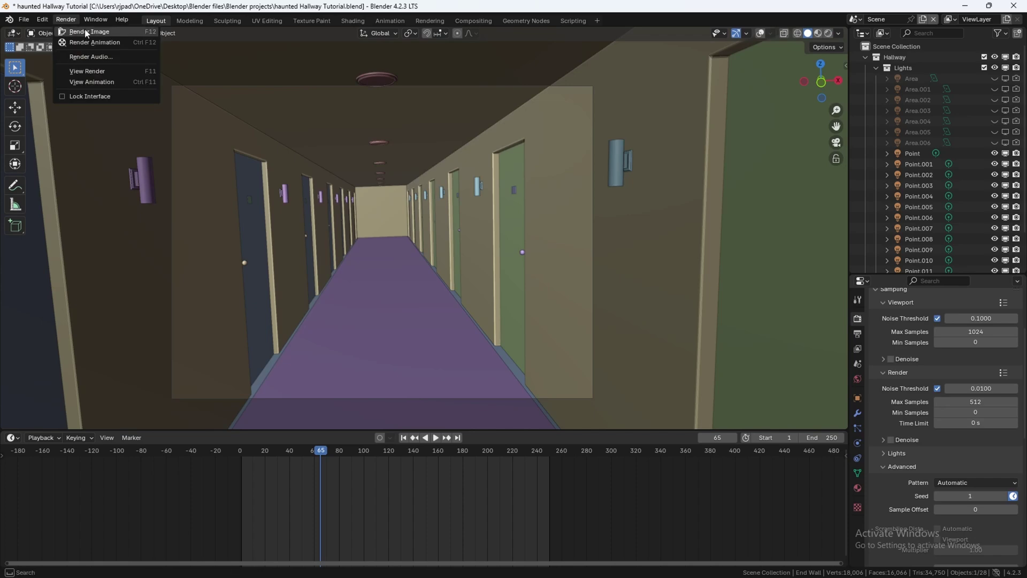
{"action": "left_click", "coordinate": [81, 33]}
{"action": "scroll", "coordinate": [232, 162], "scroll_direction": "up", "scroll_amount": 1}
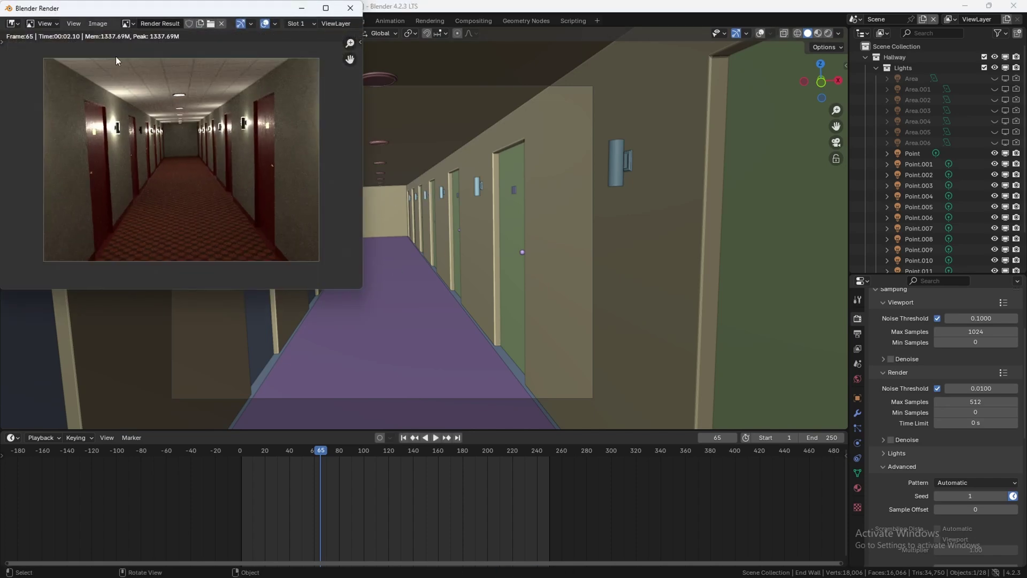
{"action": "scroll", "coordinate": [206, 139], "scroll_direction": "up", "scroll_amount": 1}
{"action": "scroll", "coordinate": [207, 128], "scroll_direction": "down", "scroll_amount": 1}
{"action": "key", "text": "Escape"}
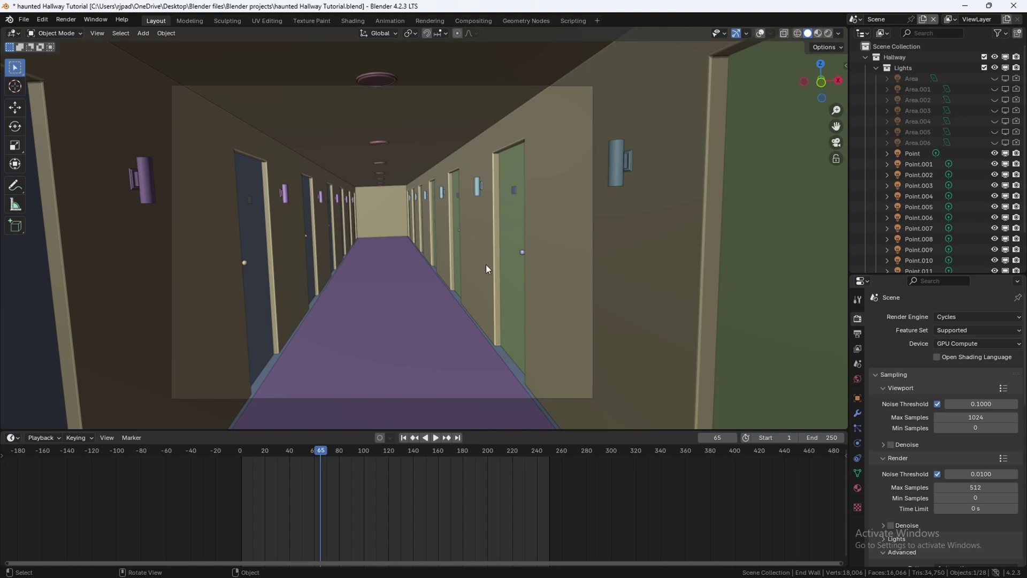
Select the right hallway wall and orbit in close to its top edge
{"action": "left_click", "coordinate": [963, 317]}
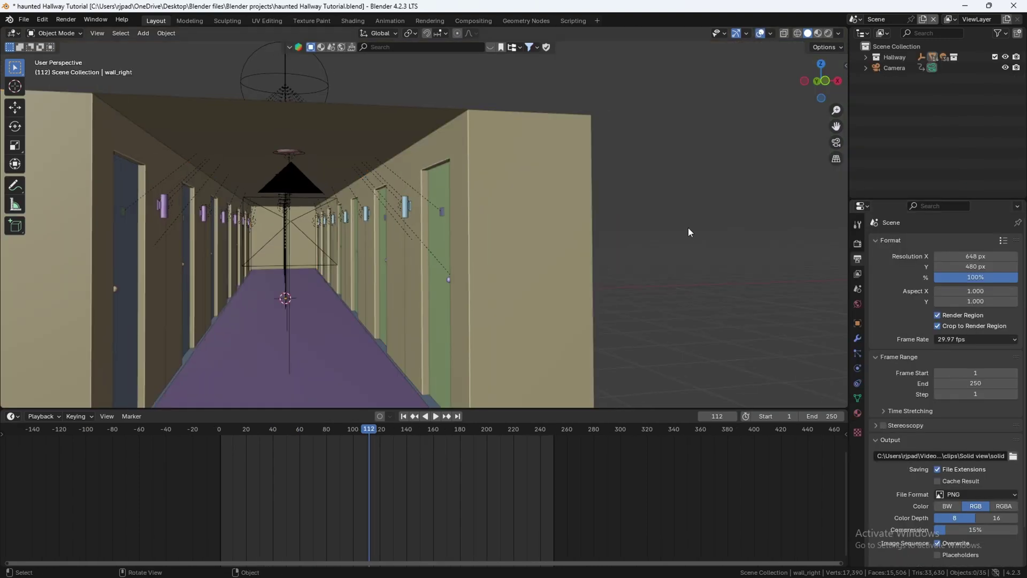
{"action": "left_click", "coordinate": [500, 161]}
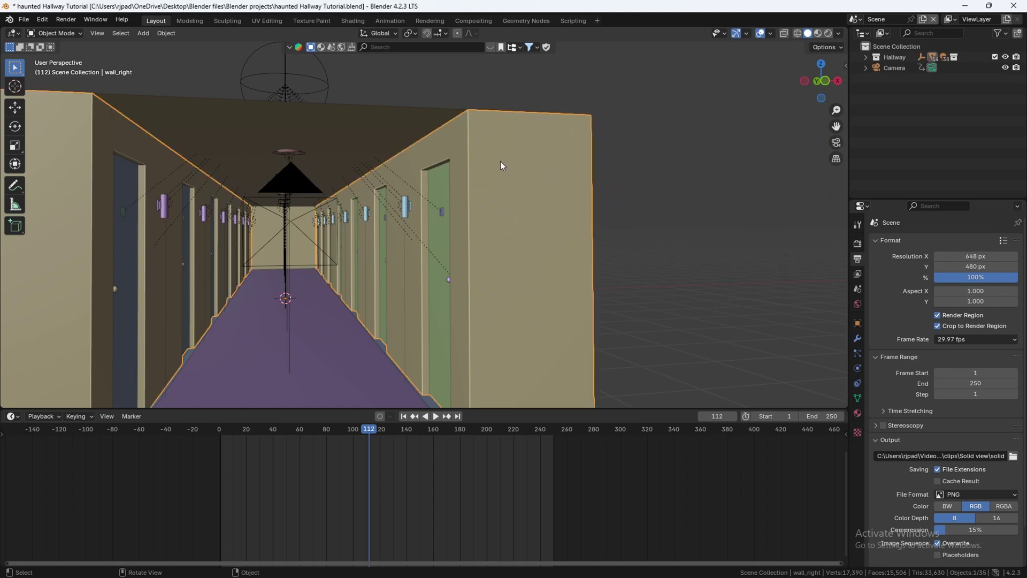
{"action": "middle_click_drag", "start_coordinate": [499, 162], "coordinate": [613, 153]}
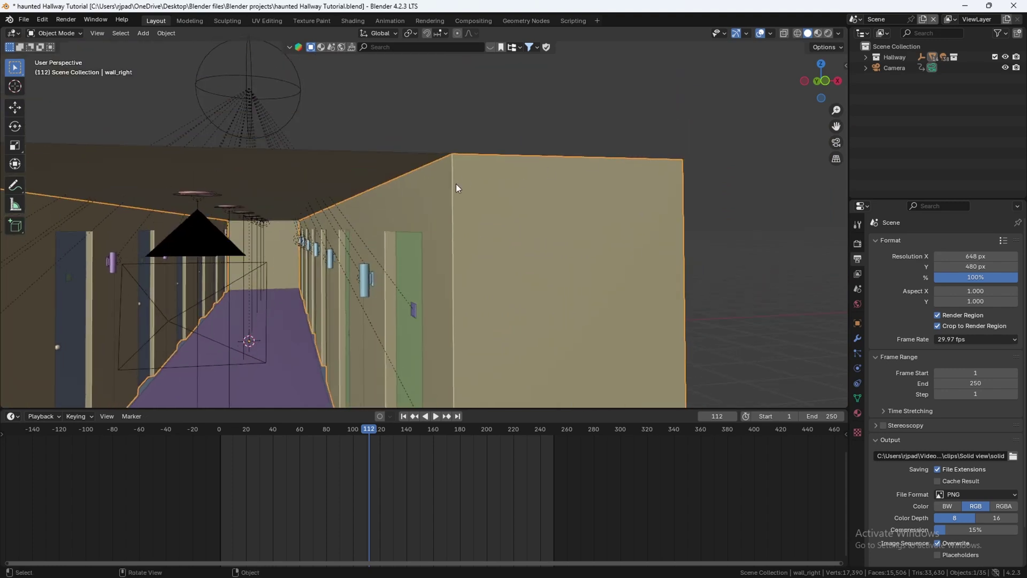
{"action": "scroll", "coordinate": [454, 168], "scroll_direction": "up", "scroll_amount": 3}
{"action": "middle_click_drag", "start_coordinate": [467, 185], "coordinate": [483, 159]}
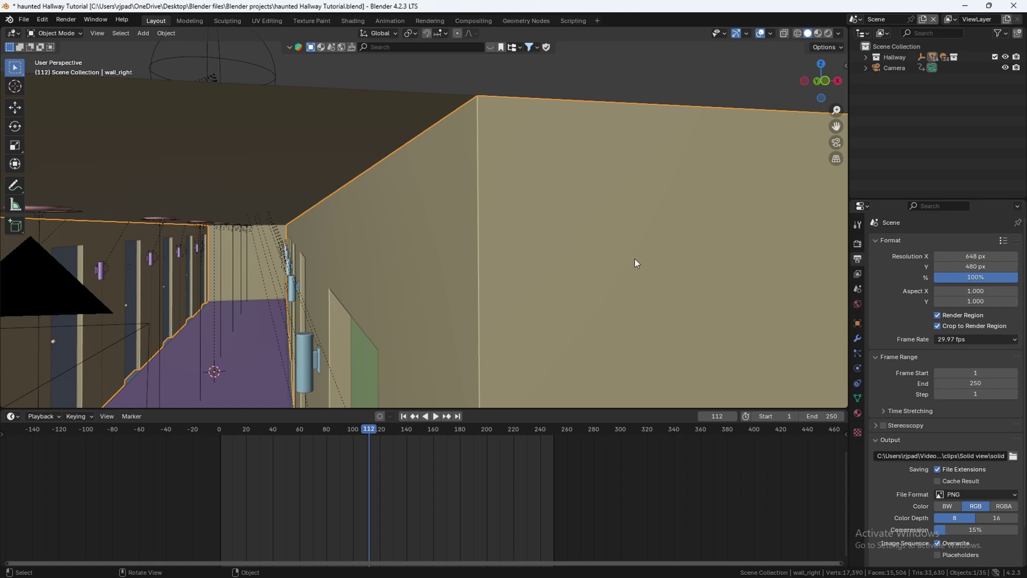
Add a Bevel modifier to the right wall with 0.006 m amount and 2 segments
{"action": "left_click", "coordinate": [857, 339]}
{"action": "left_click", "coordinate": [907, 243]}
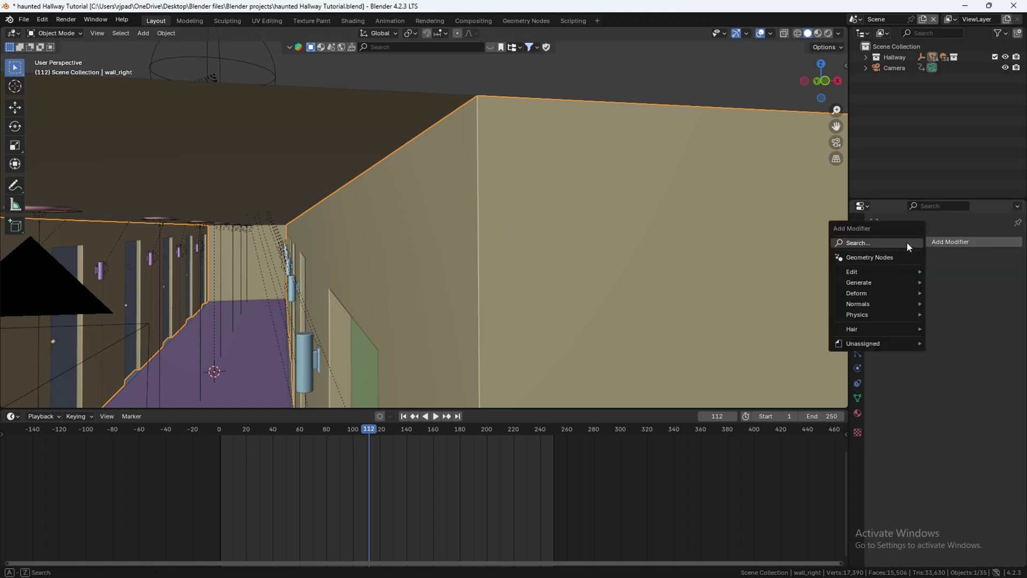
{"action": "type", "text": "b"}
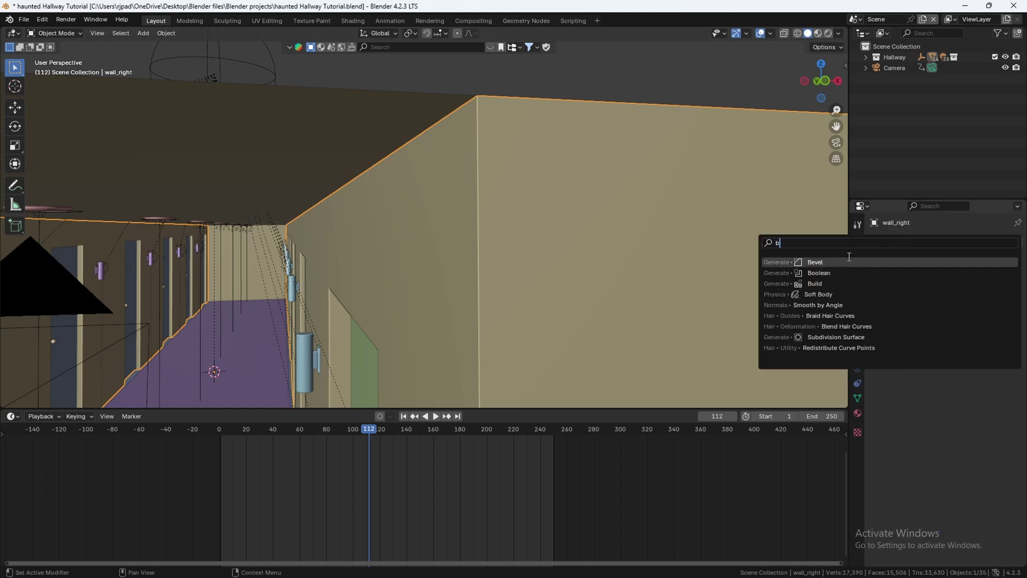
{"action": "key", "text": "Return"}
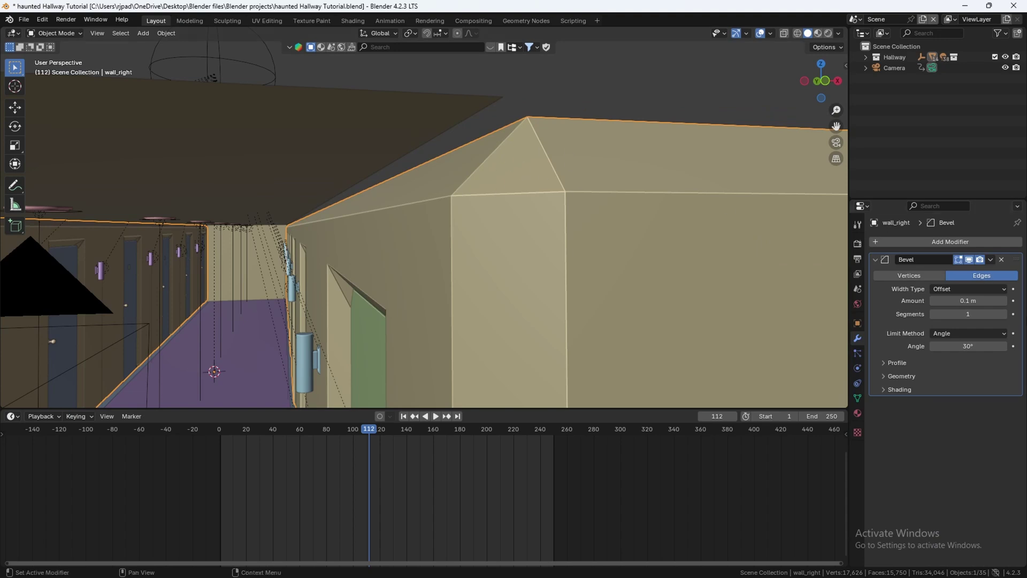
{"action": "left_click", "coordinate": [990, 301]}
{"action": "type", "text": "0"}
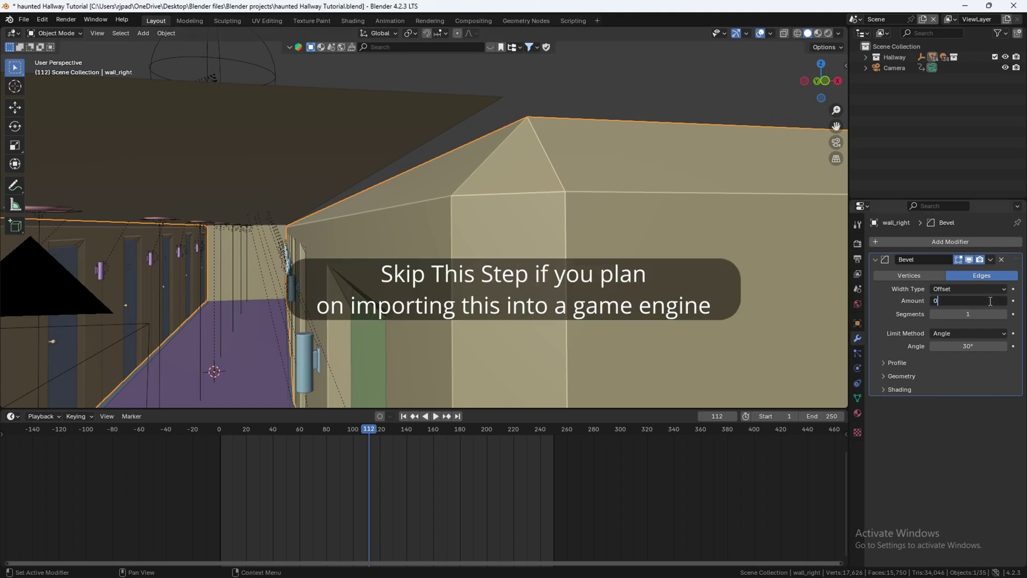
{"action": "type", "text": ".006"}
{"action": "key", "text": "Return"}
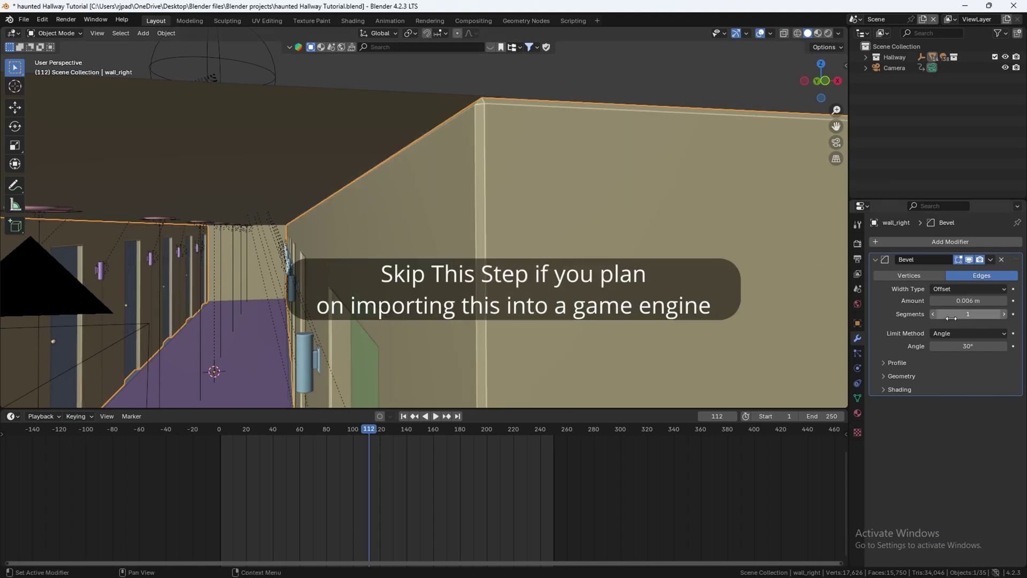
{"action": "left_click", "coordinate": [1005, 314]}
Render the full hallway animation from the scene camera view
{"action": "key", "text": "KP_0"}
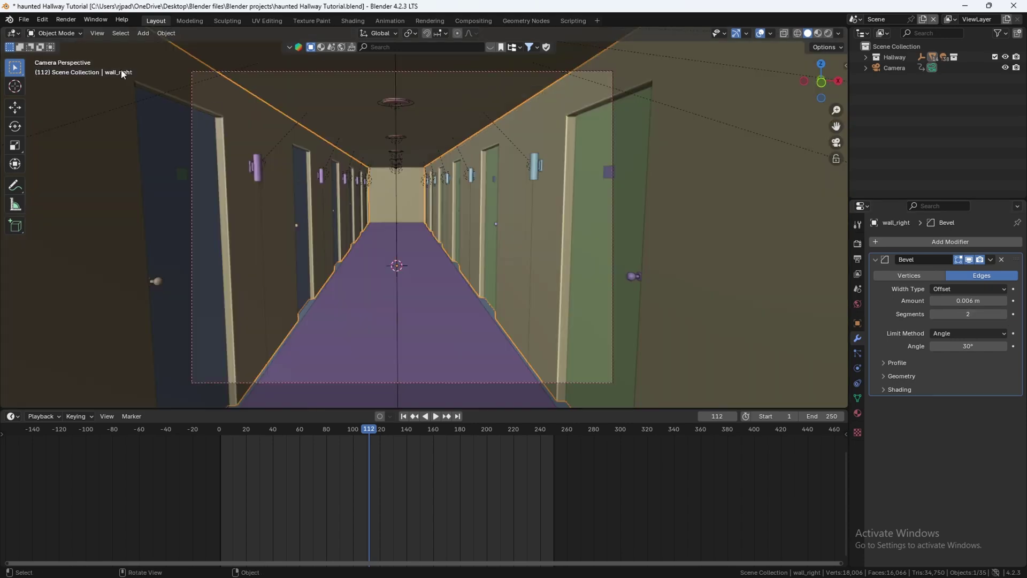
{"action": "left_click", "coordinate": [75, 24]}
{"action": "left_click", "coordinate": [89, 42]}
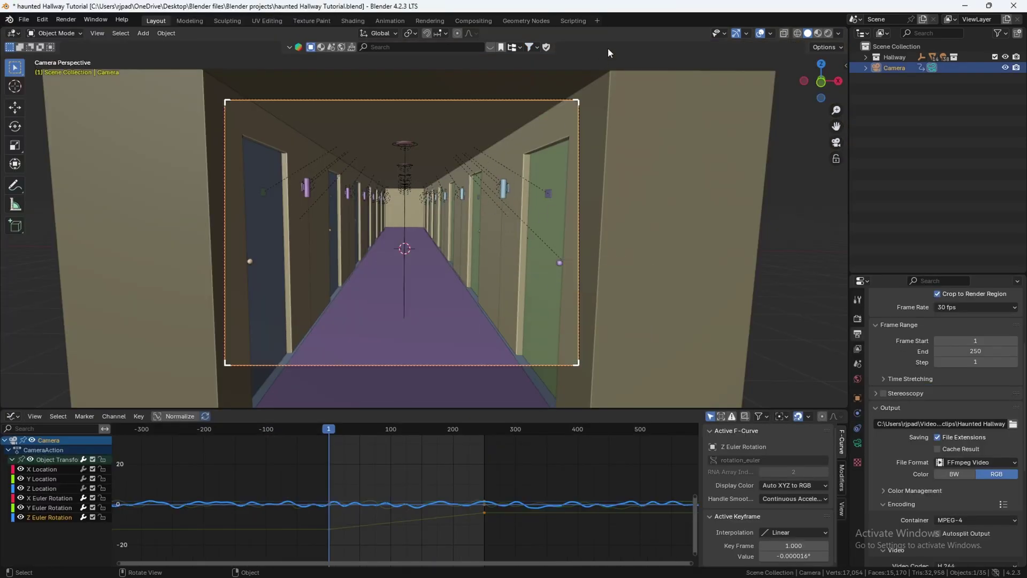
Create a new Video Editing workspace
{"action": "left_click", "coordinate": [597, 18]}
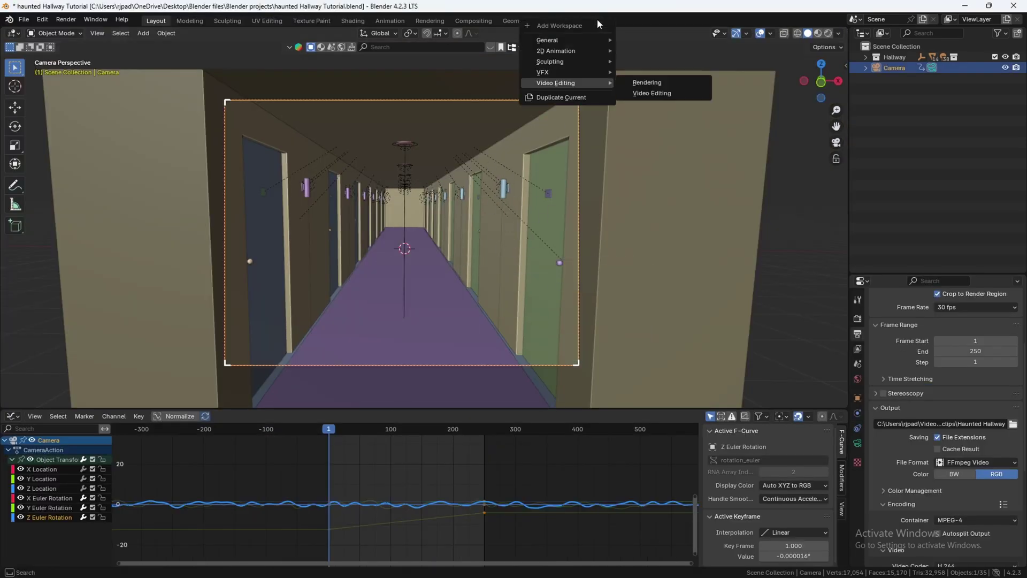
{"action": "mouse_move", "coordinate": [572, 87]}
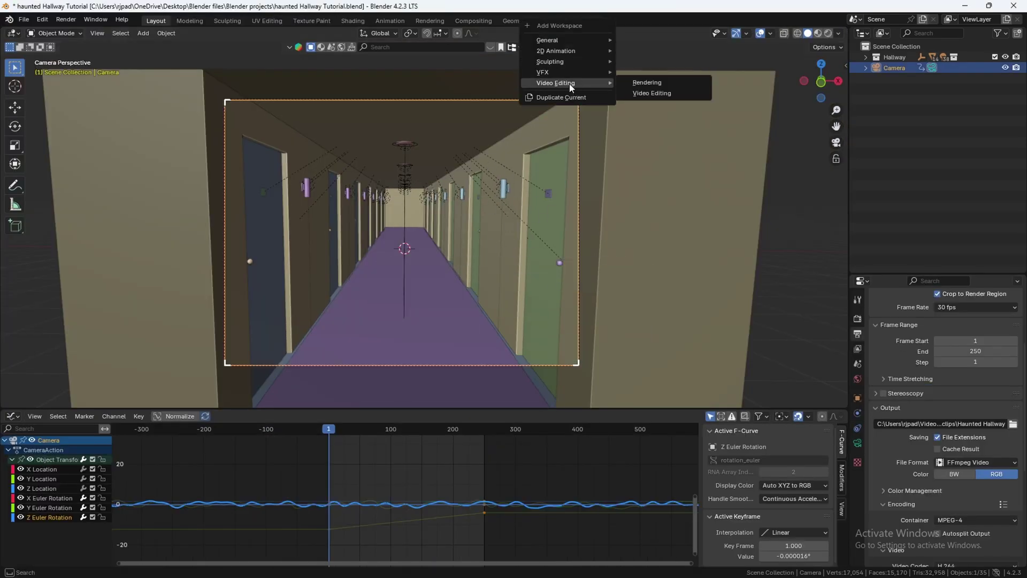
{"action": "left_click", "coordinate": [663, 95]}
Add Haunted Hallway0001-0250.mp4 as a movie strip on channel 1
{"action": "left_click", "coordinate": [193, 293]}
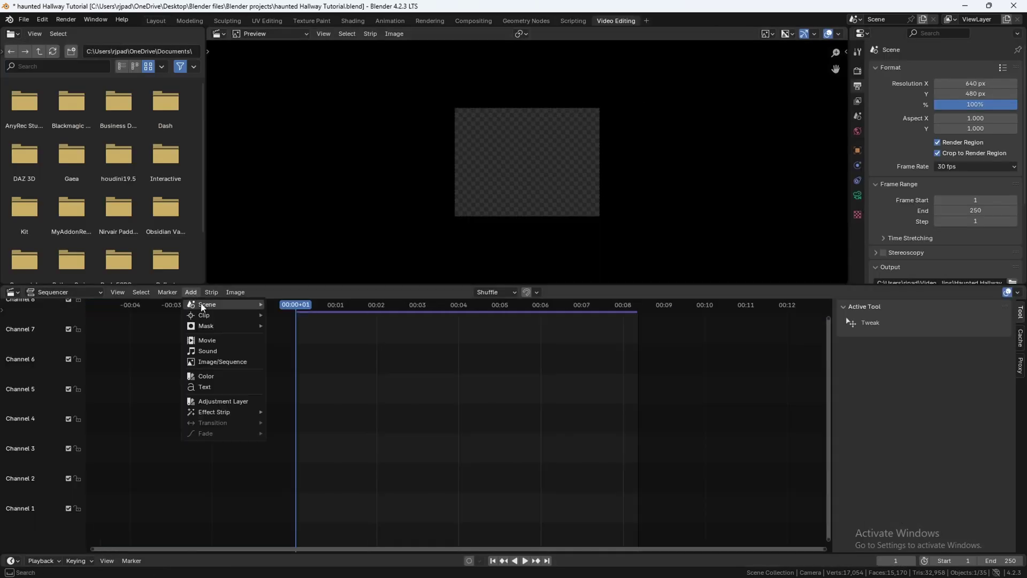
{"action": "left_click", "coordinate": [210, 341]}
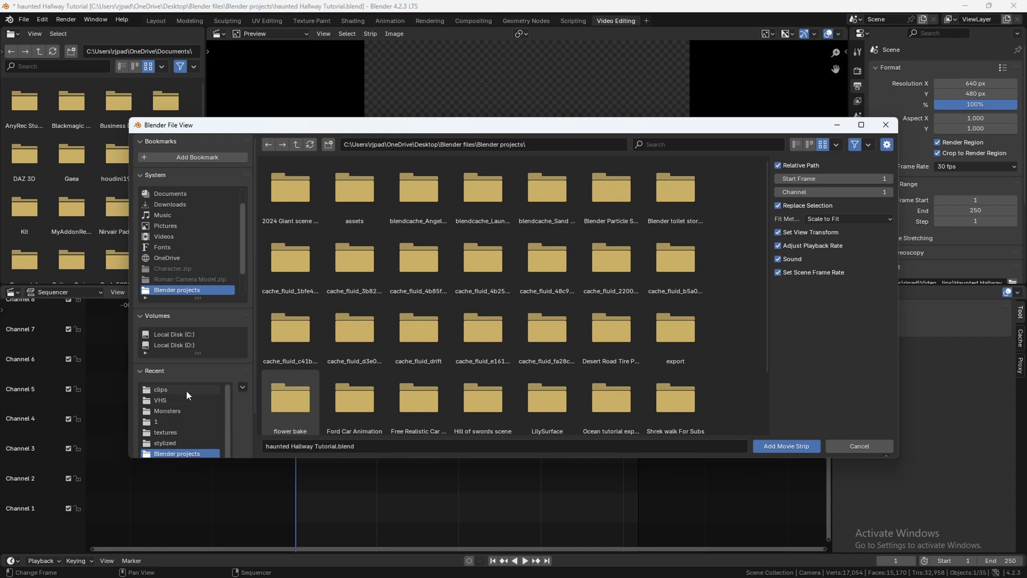
{"action": "left_click", "coordinate": [170, 389]}
{"action": "left_click", "coordinate": [473, 216]}
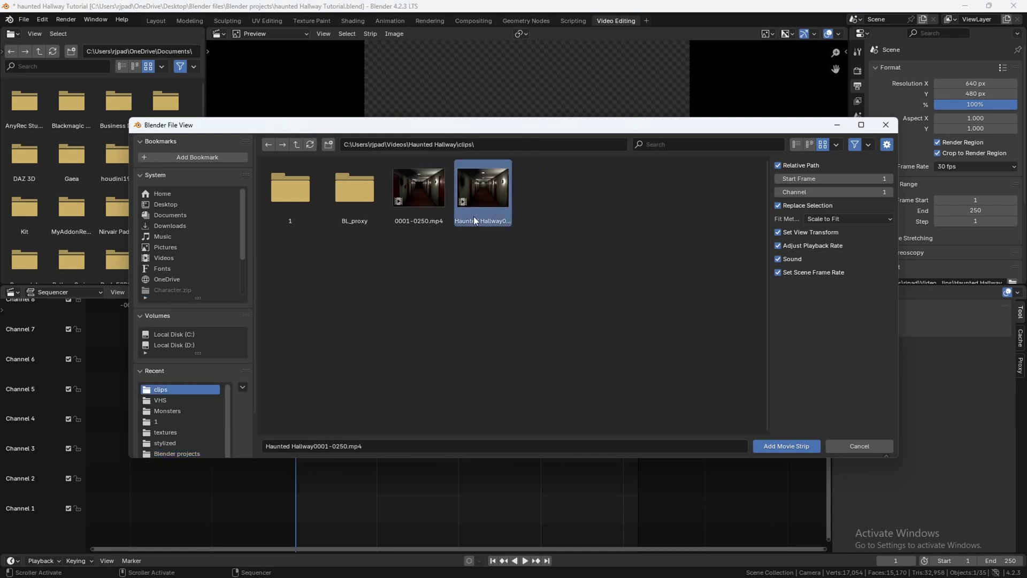
{"action": "left_click", "coordinate": [780, 445]}
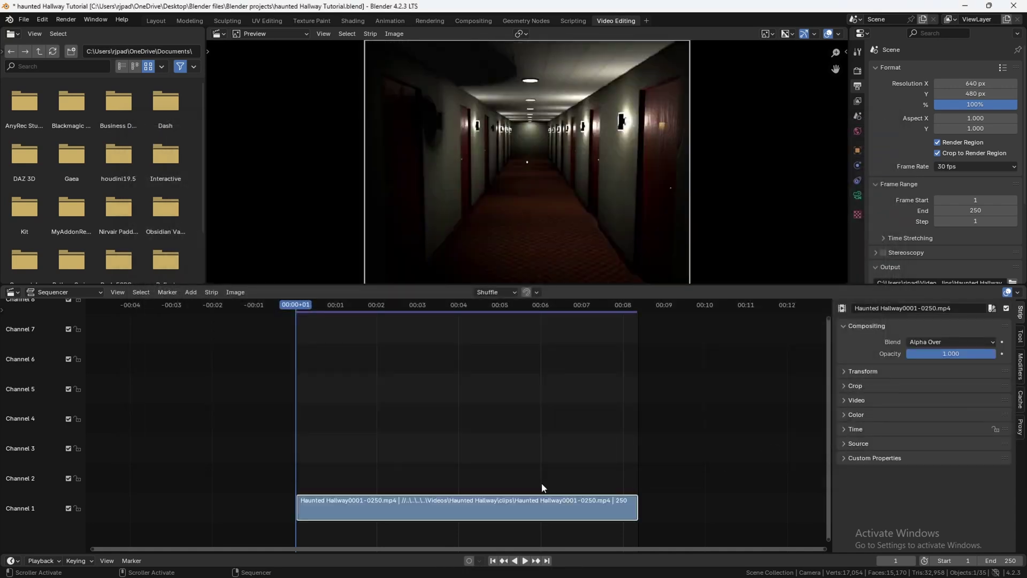
Play back the hallway clip to preview it, returning the playhead to frame 1
{"action": "key", "text": "space"}
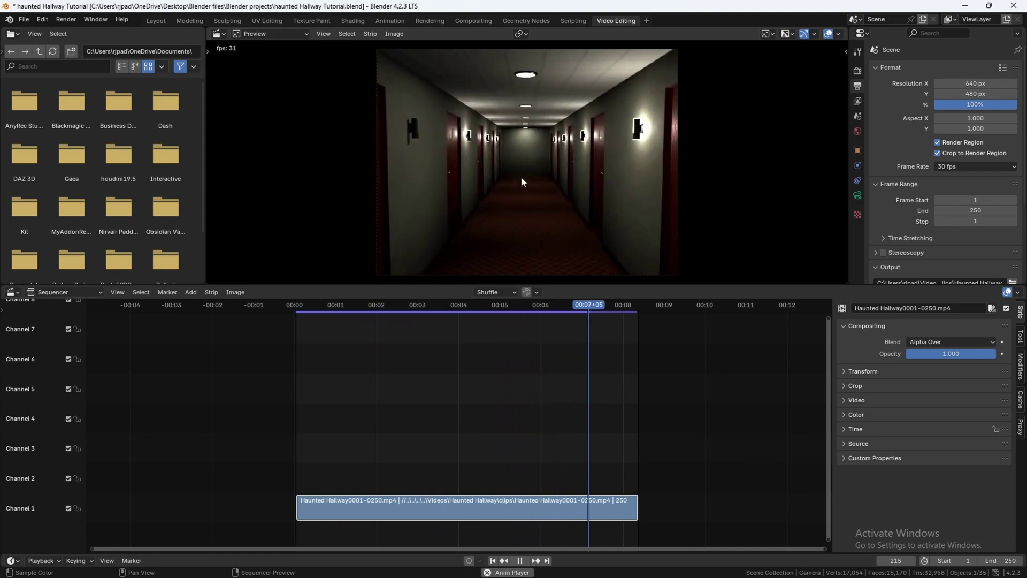
{"action": "left_click_drag", "start_coordinate": [327, 308], "coordinate": [297, 308]}
{"action": "key", "text": "space"}
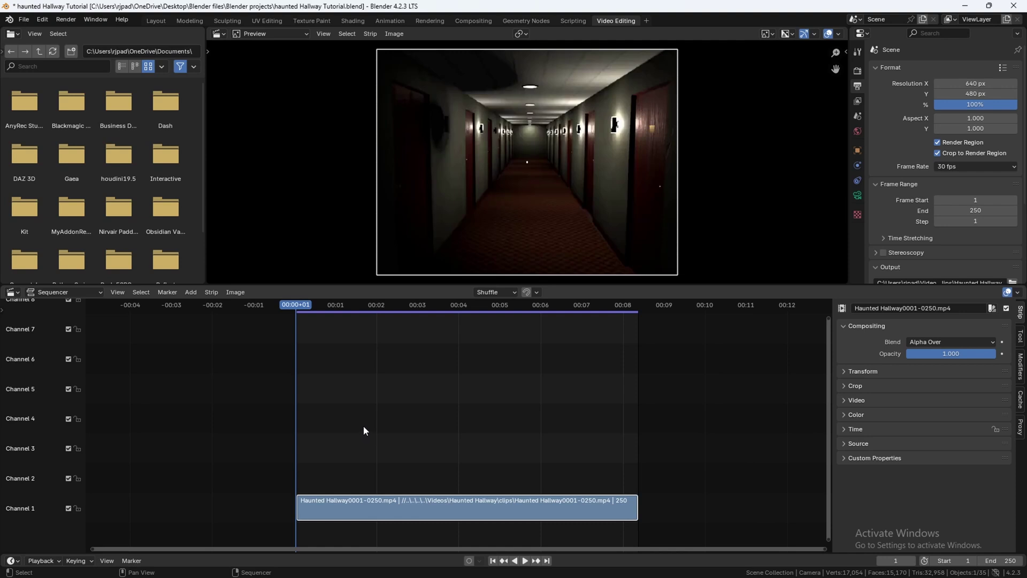
Add VHS Filter and Static.mp4 as a movie strip on channel 2 and delete its sound strip
{"action": "left_click", "coordinate": [194, 294]}
{"action": "left_click", "coordinate": [229, 338]}
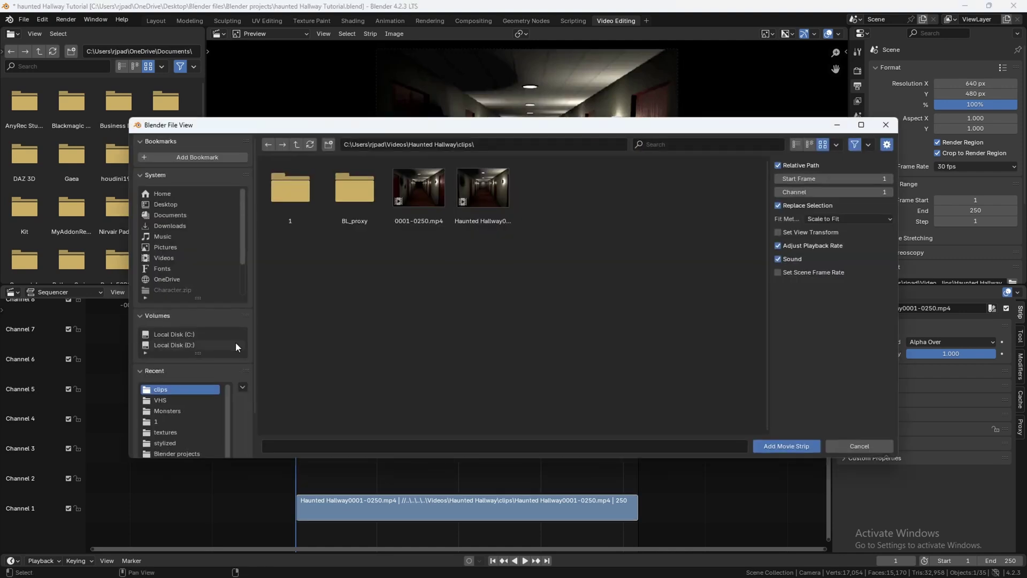
{"action": "key", "text": "BackSpace"}
{"action": "left_click", "coordinate": [365, 187]}
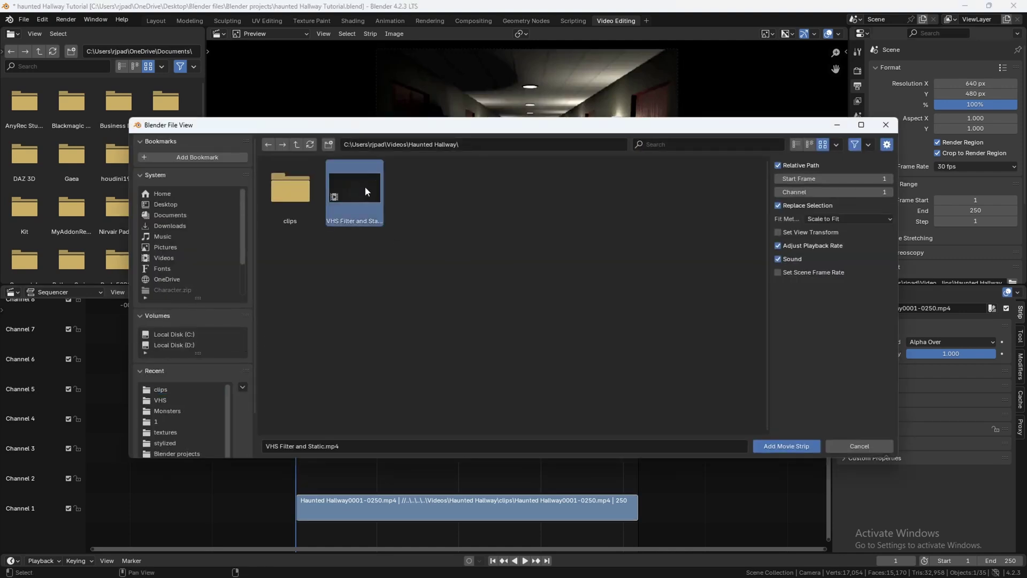
{"action": "left_click", "coordinate": [766, 448]}
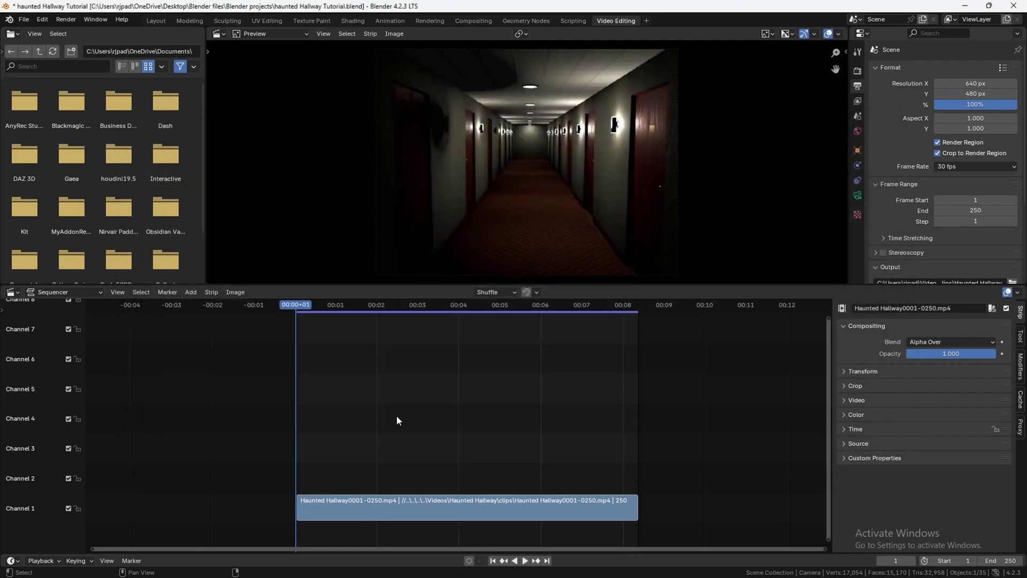
{"action": "left_click", "coordinate": [409, 446]}
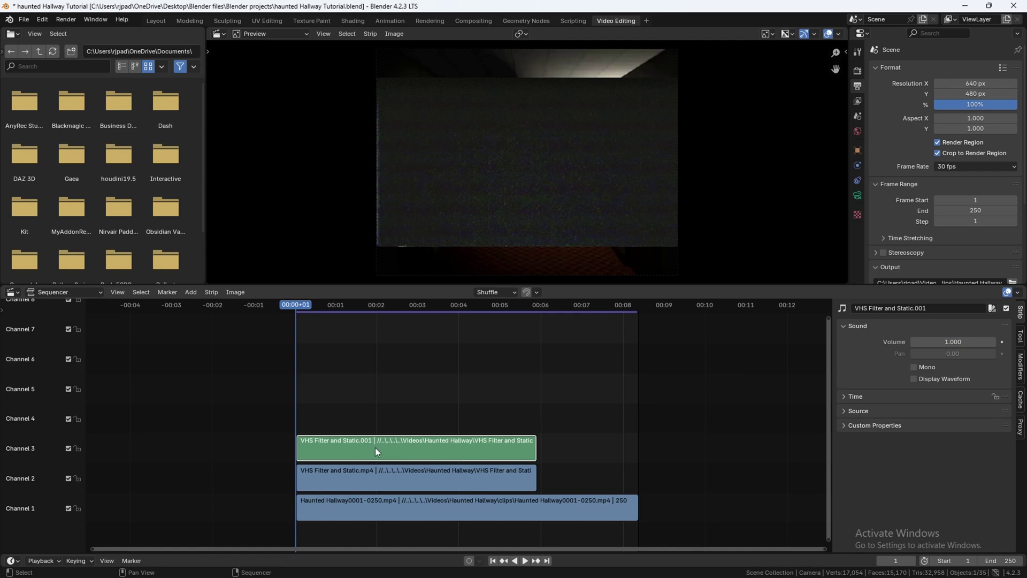
{"action": "key", "text": "Delete"}
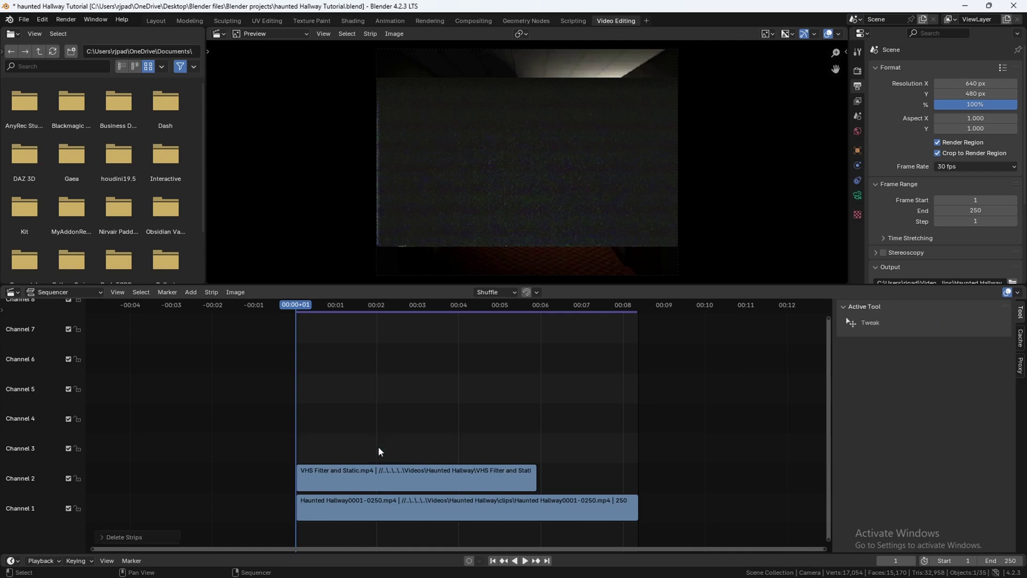
Set the VHS strip's Scale Y to 0.453 and its blend mode to Add
{"action": "left_click", "coordinate": [336, 476]}
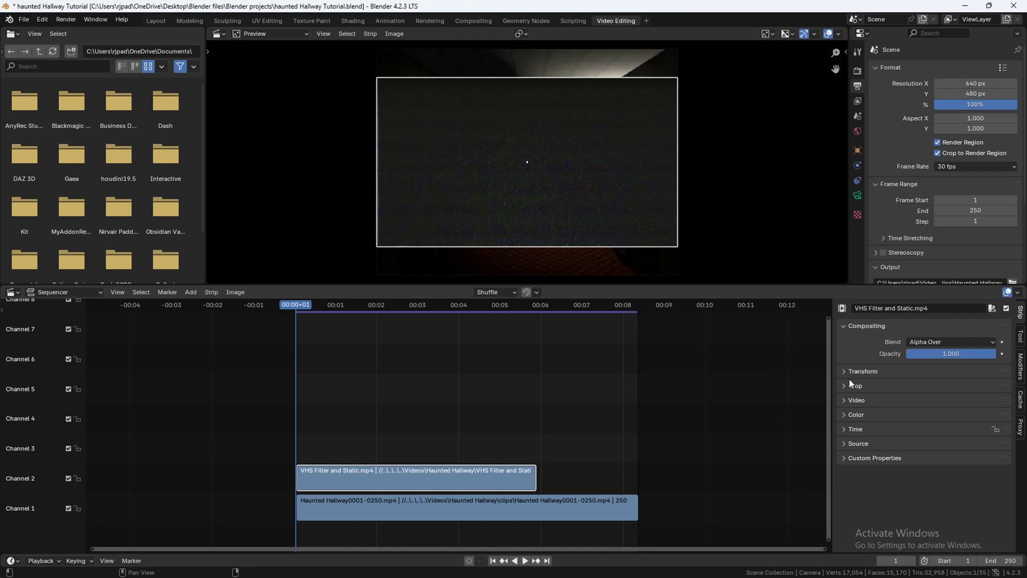
{"action": "left_click", "coordinate": [863, 371]}
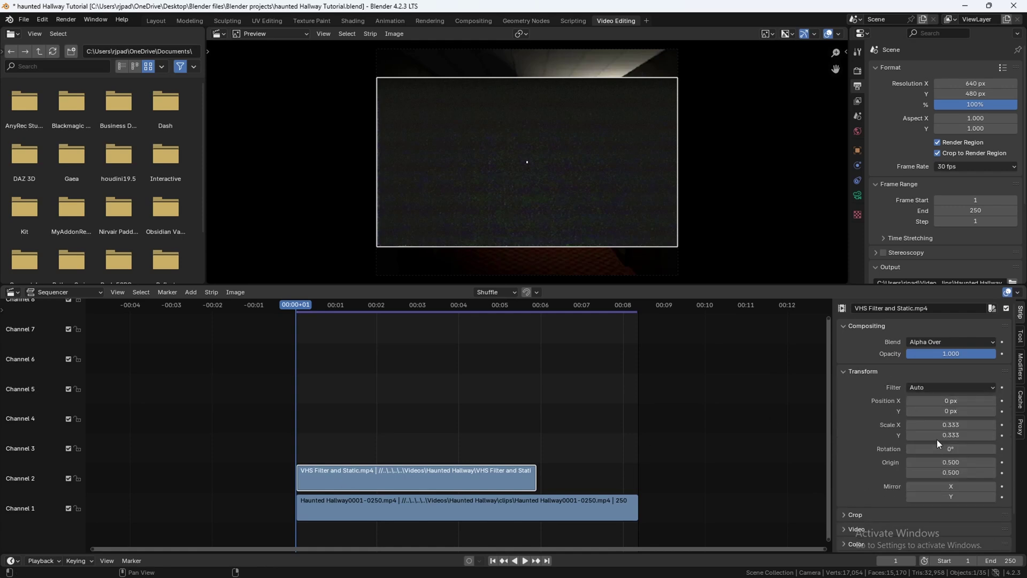
{"action": "left_click_drag", "start_coordinate": [943, 435], "coordinate": [974, 435]}
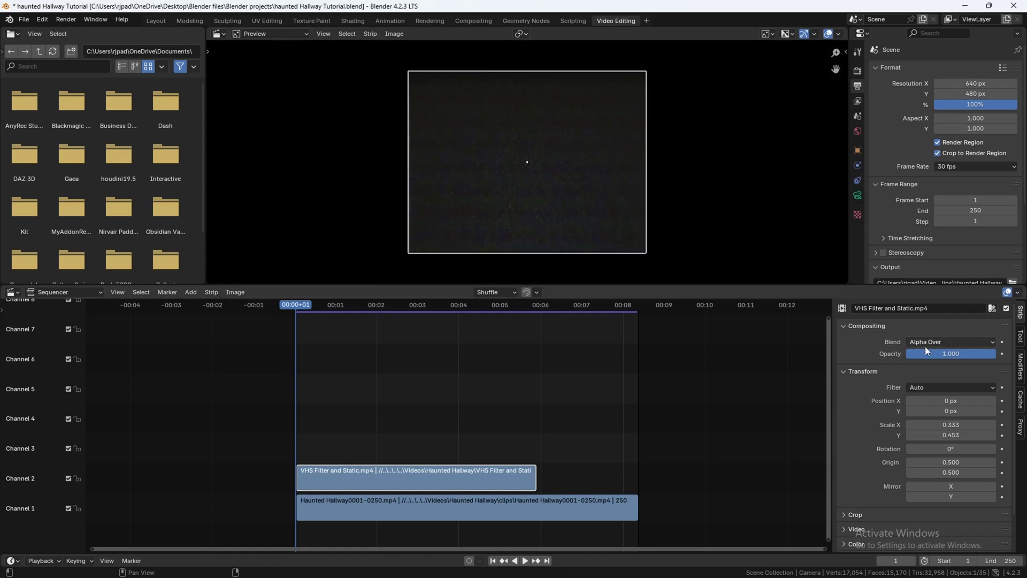
{"action": "left_click", "coordinate": [942, 341]}
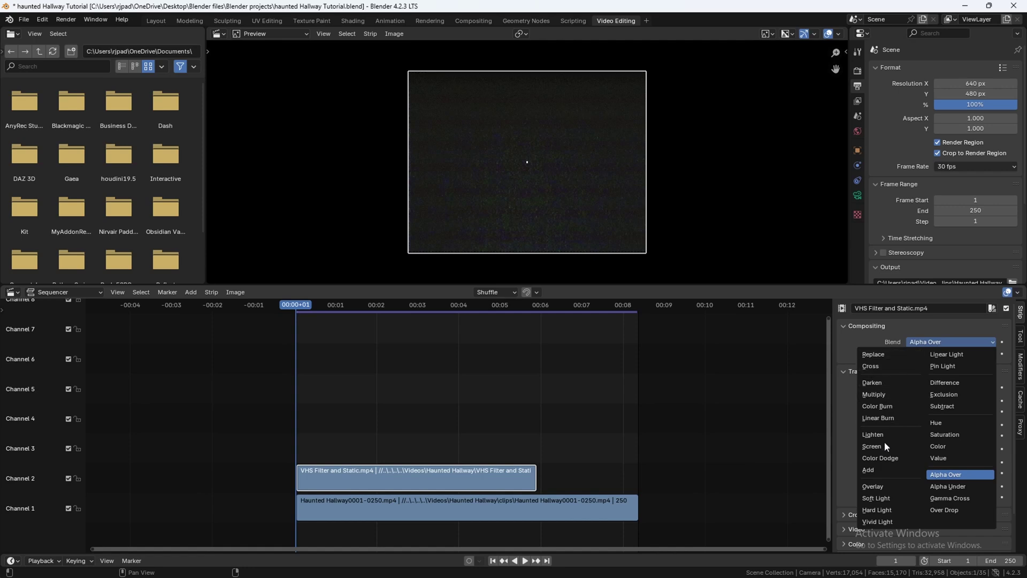
{"action": "left_click", "coordinate": [877, 469]}
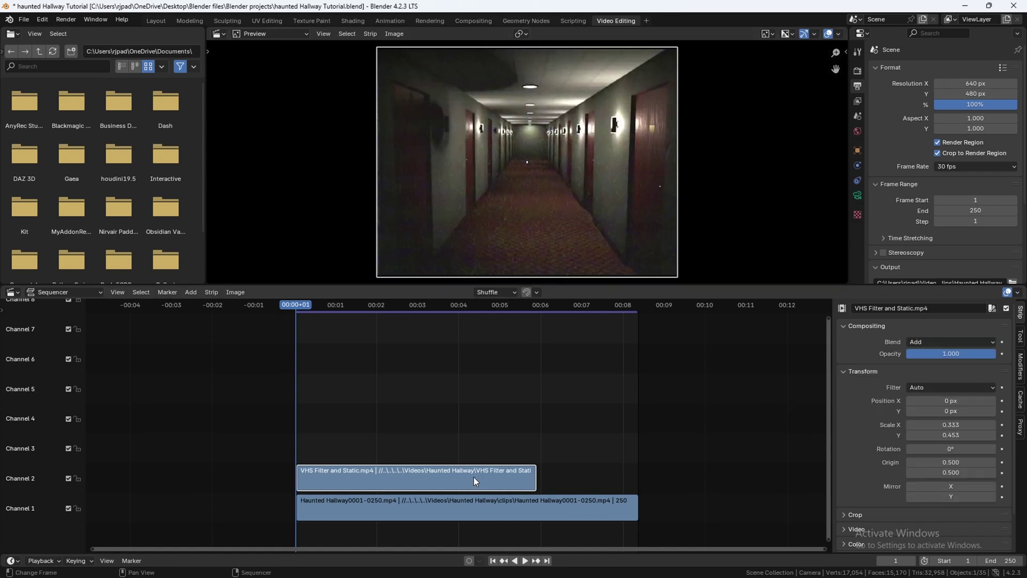
Copy the VHS strip and paste VHS Filter and Static.001 at its end on channel 2
{"action": "right_click", "coordinate": [438, 481]}
{"action": "left_click", "coordinate": [355, 344]}
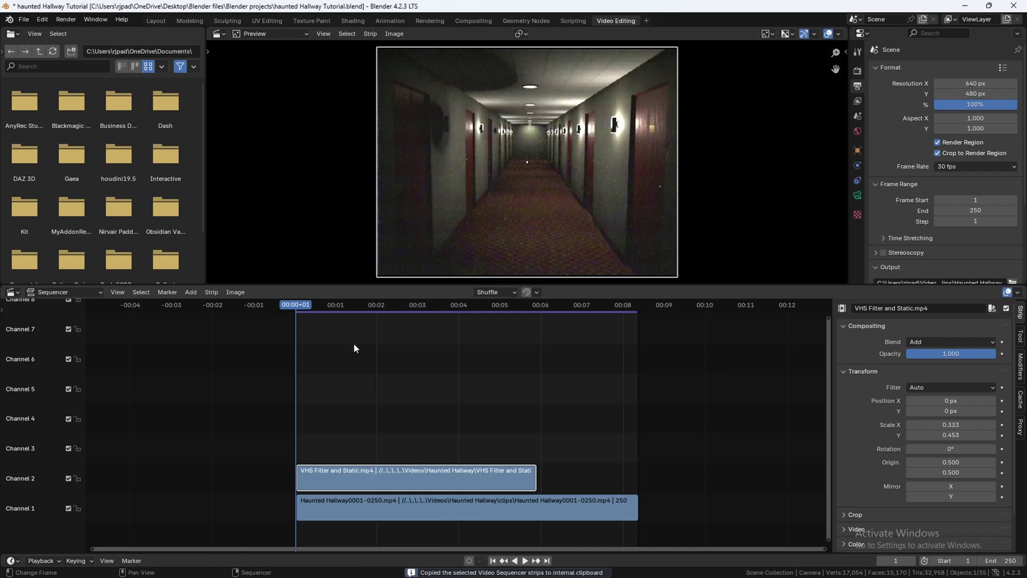
{"action": "left_click", "coordinate": [508, 307]}
{"action": "key", "text": "space"}
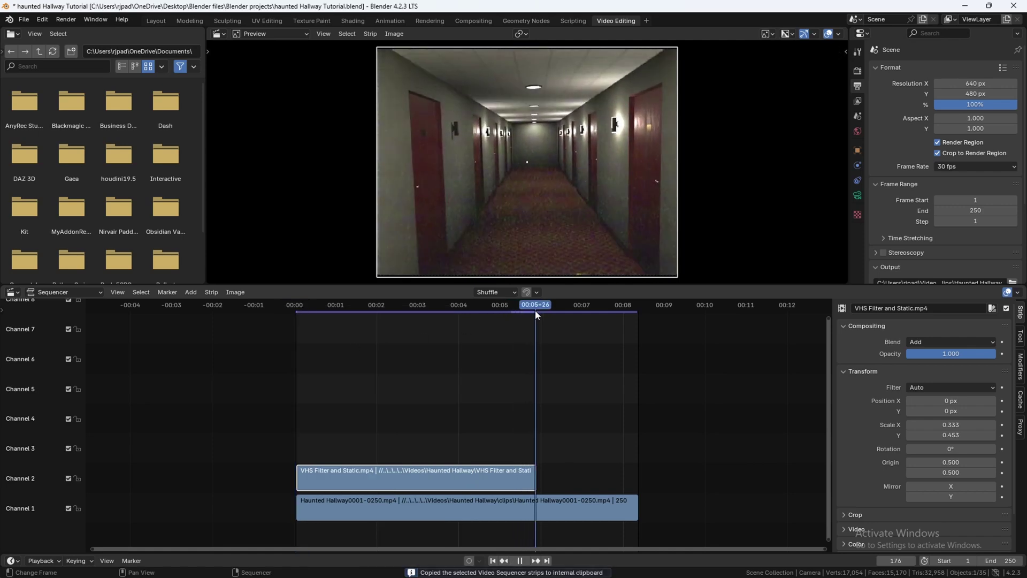
{"action": "right_click", "coordinate": [539, 466]}
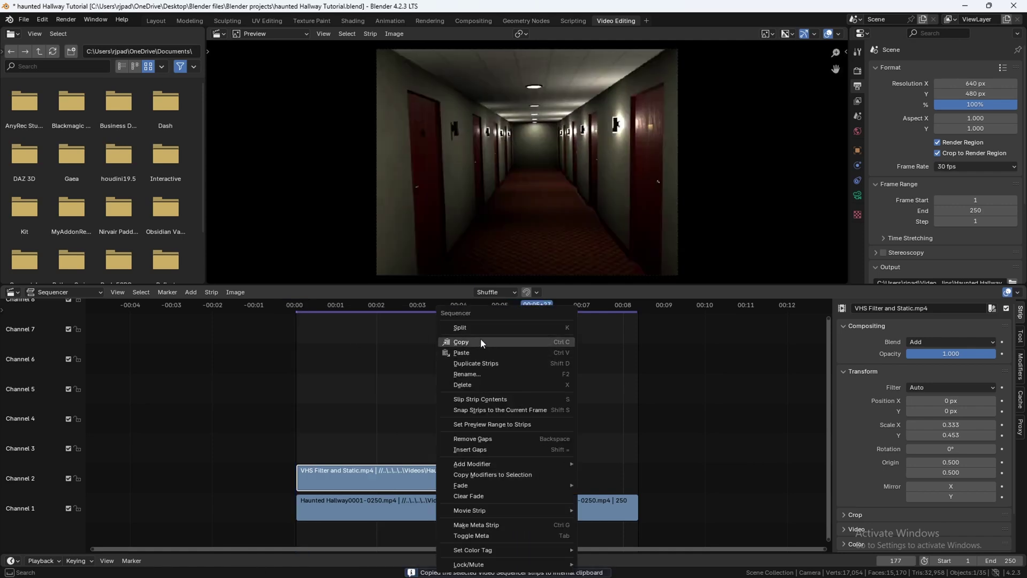
{"action": "left_click", "coordinate": [461, 353]}
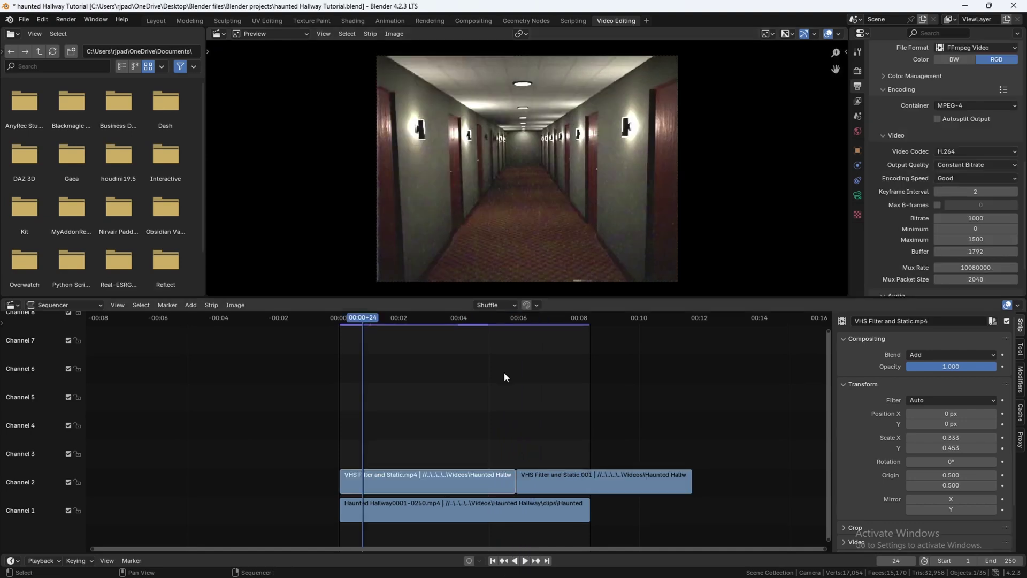
Set the Haunted Hallway strip's Color Saturation to 1.2
{"action": "left_click", "coordinate": [396, 507]}
{"action": "scroll", "coordinate": [899, 481], "scroll_direction": "down", "scroll_amount": 3}
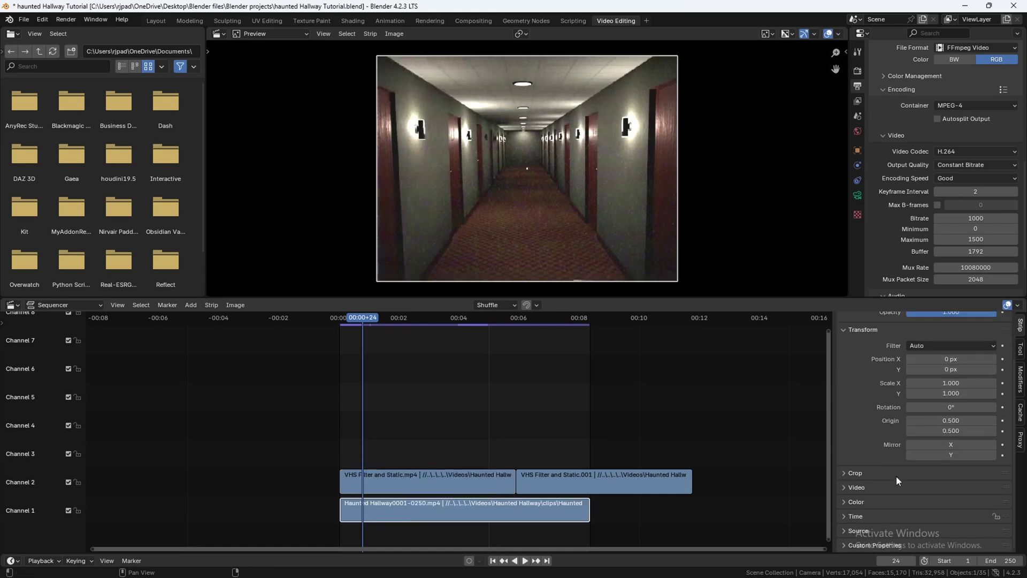
{"action": "left_click", "coordinate": [861, 505]}
{"action": "scroll", "coordinate": [883, 497], "scroll_direction": "down", "scroll_amount": 3}
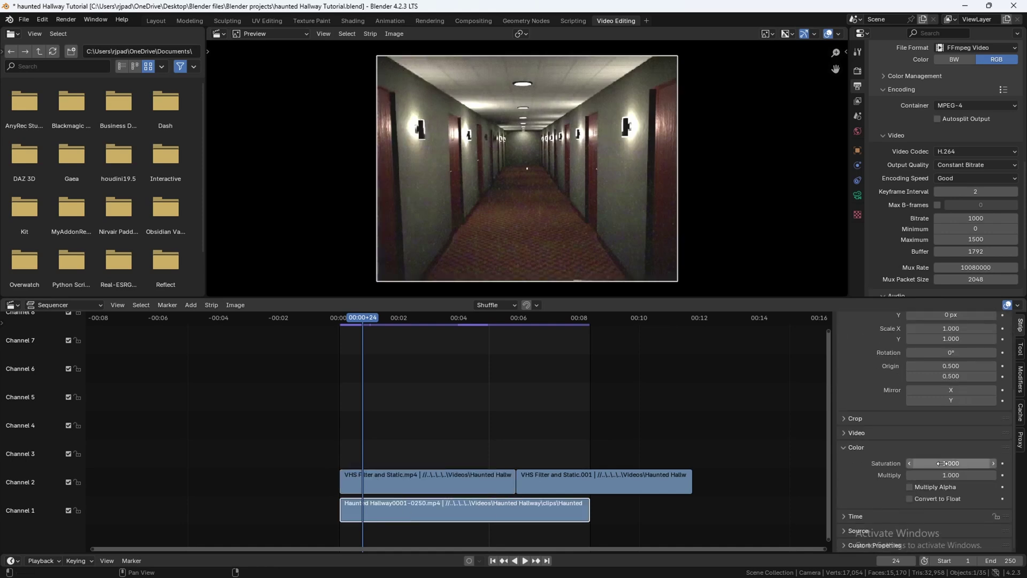
{"action": "left_click_drag", "start_coordinate": [943, 464], "coordinate": [963, 463]}
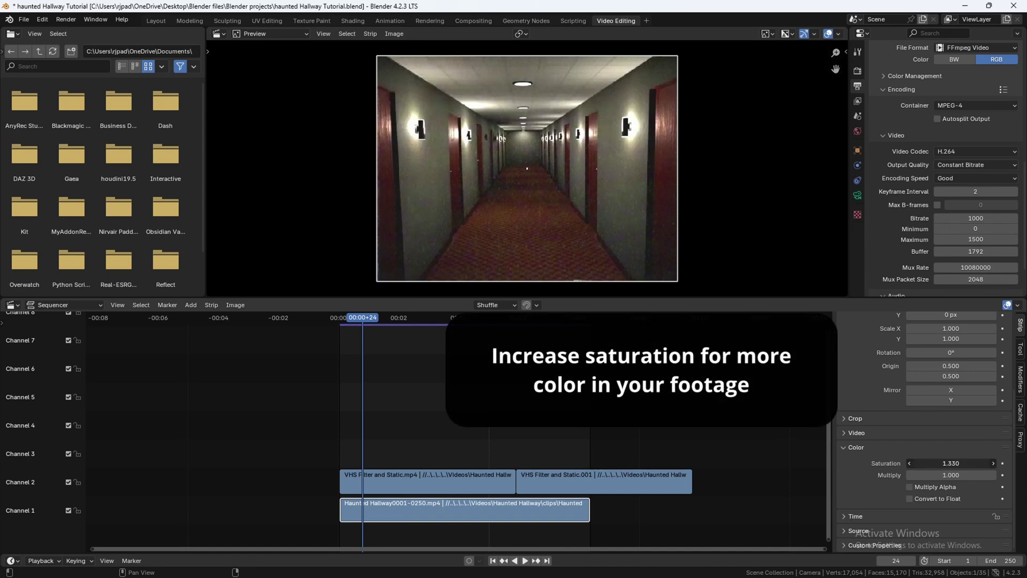
{"action": "left_click", "coordinate": [956, 465]}
{"action": "type", "text": "1.2"}
{"action": "key", "text": "Return"}
{"action": "scroll", "coordinate": [926, 417], "scroll_direction": "up", "scroll_amount": 5}
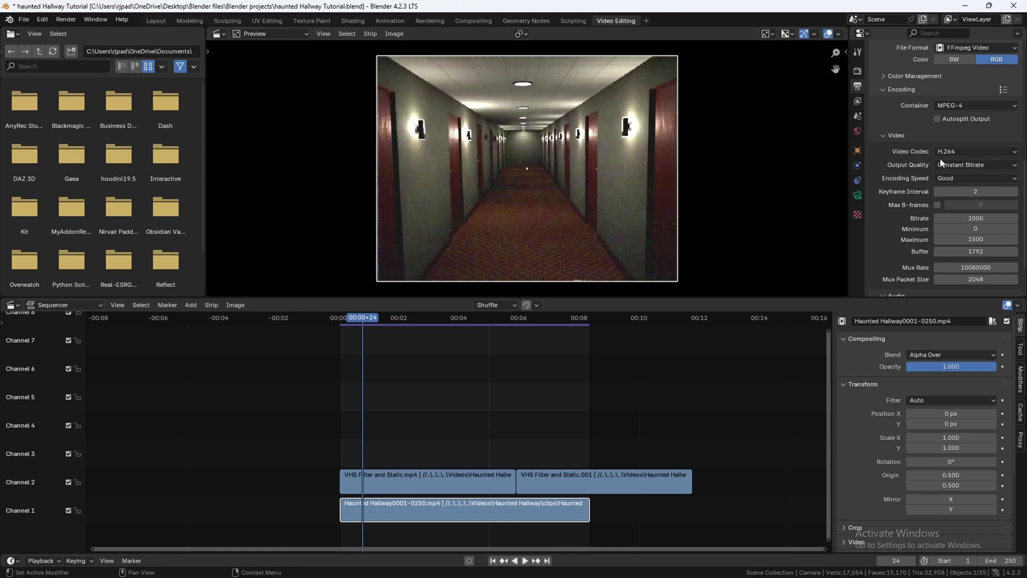
Set the video output quality to Perceptually Lossless
{"action": "scroll", "coordinate": [920, 128], "scroll_direction": "up", "scroll_amount": 8}
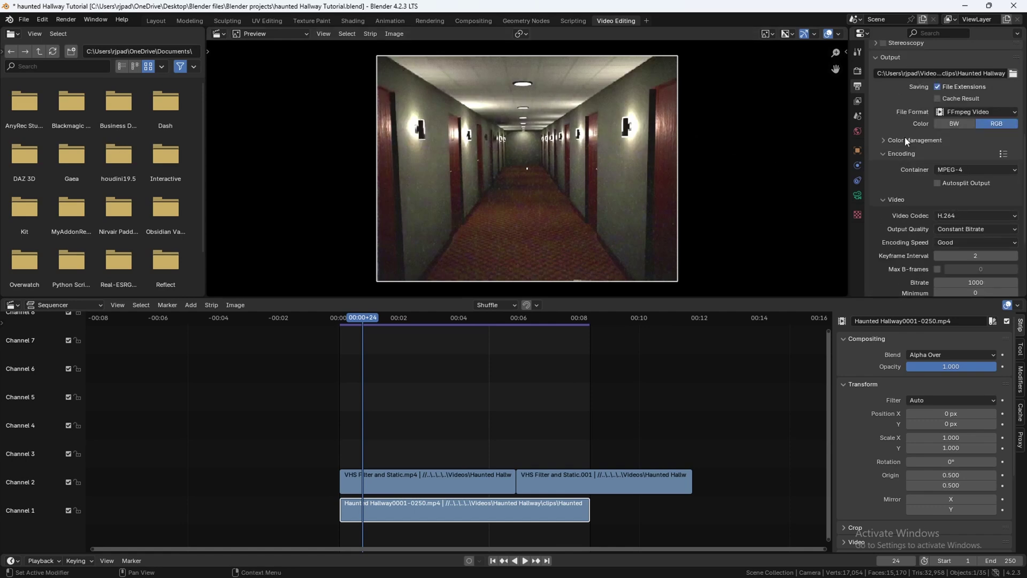
{"action": "scroll", "coordinate": [947, 172], "scroll_direction": "down", "scroll_amount": 3}
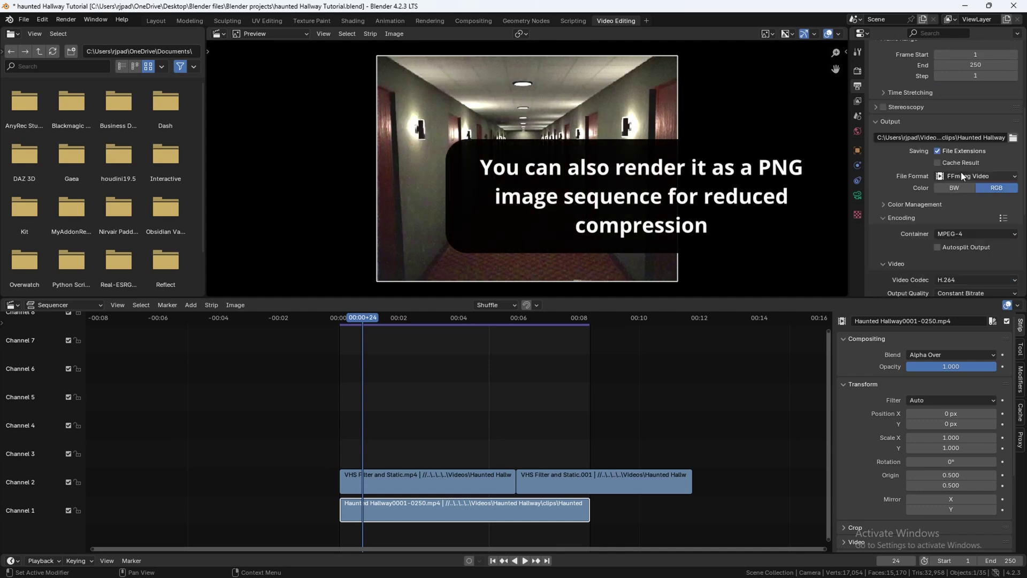
{"action": "scroll", "coordinate": [972, 176], "scroll_direction": "down", "scroll_amount": 4}
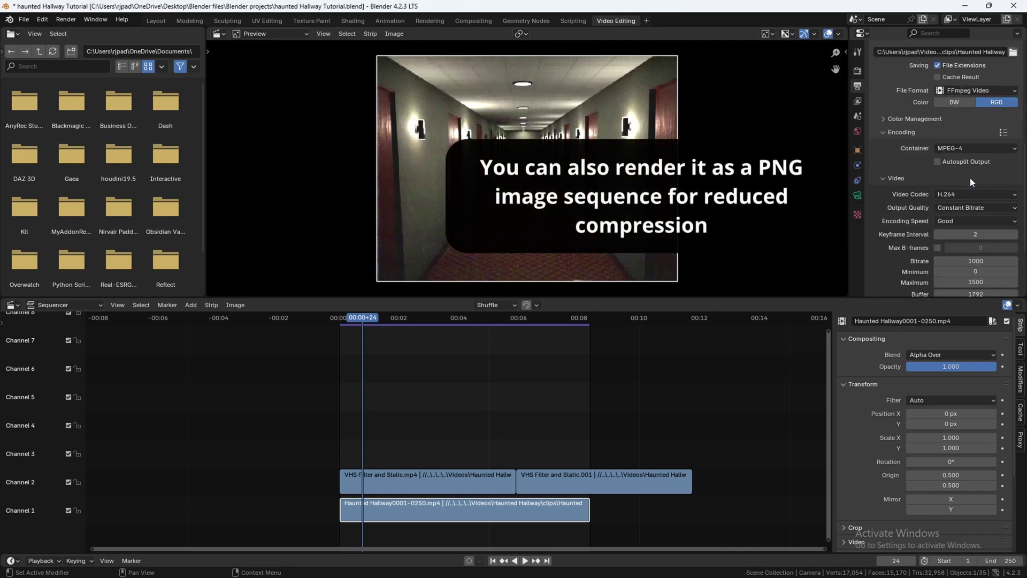
{"action": "scroll", "coordinate": [957, 154], "scroll_direction": "down", "scroll_amount": 3}
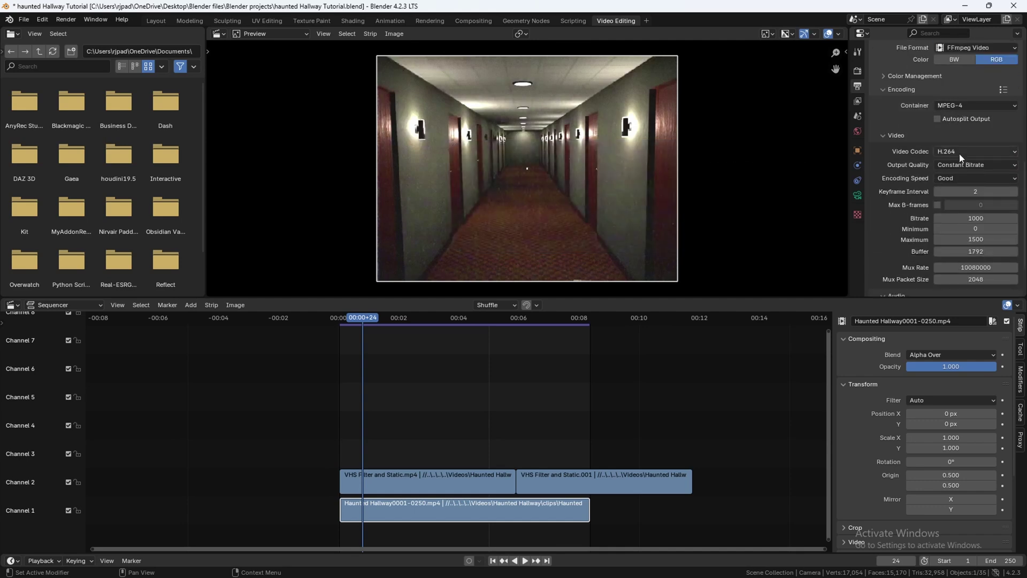
{"action": "left_click", "coordinate": [948, 147]}
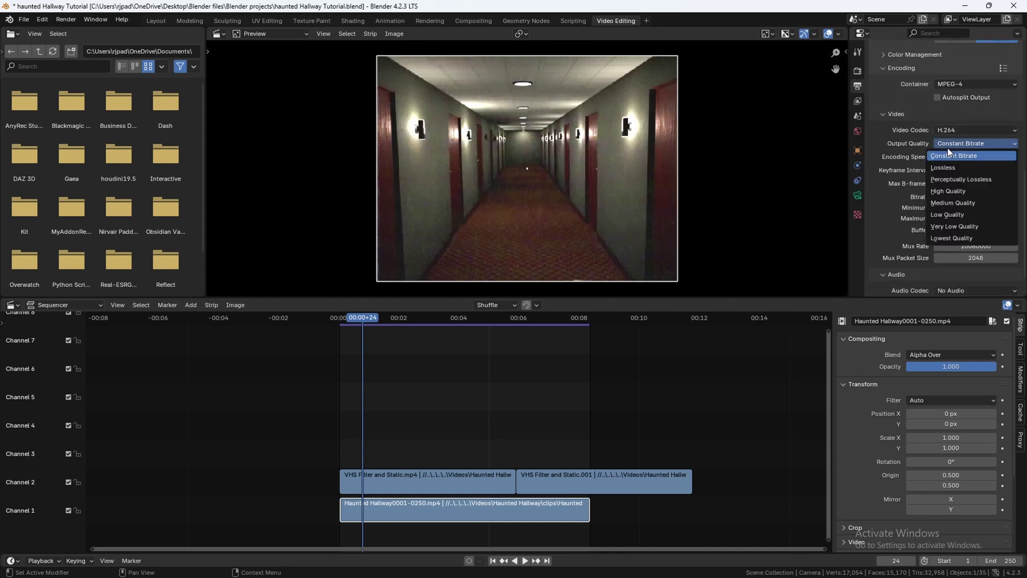
{"action": "left_click", "coordinate": [963, 184]}
Name the output file Haunted Hallway VHS
{"action": "scroll", "coordinate": [974, 193], "scroll_direction": "up", "scroll_amount": 9}
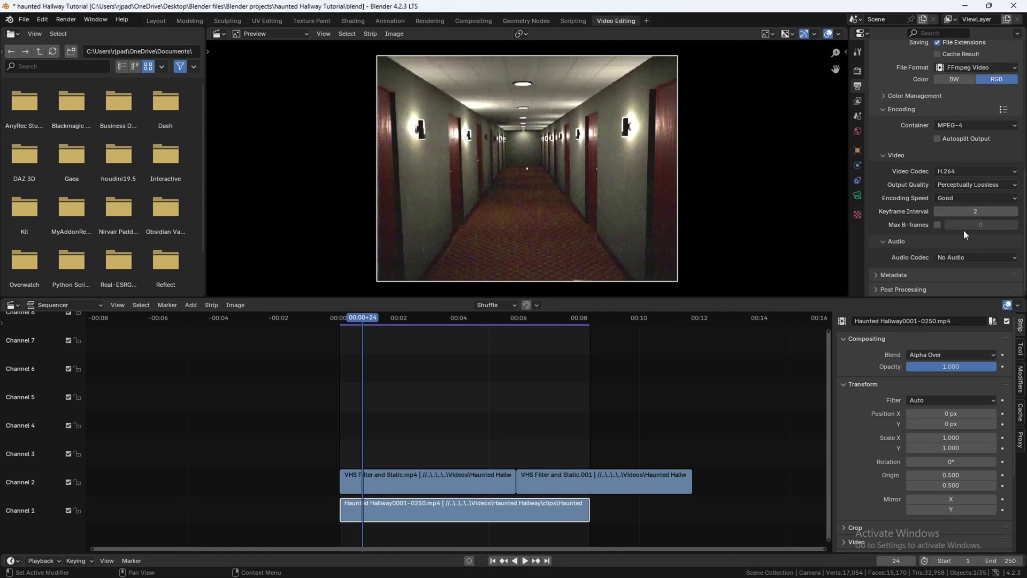
{"action": "left_click", "coordinate": [1014, 179]}
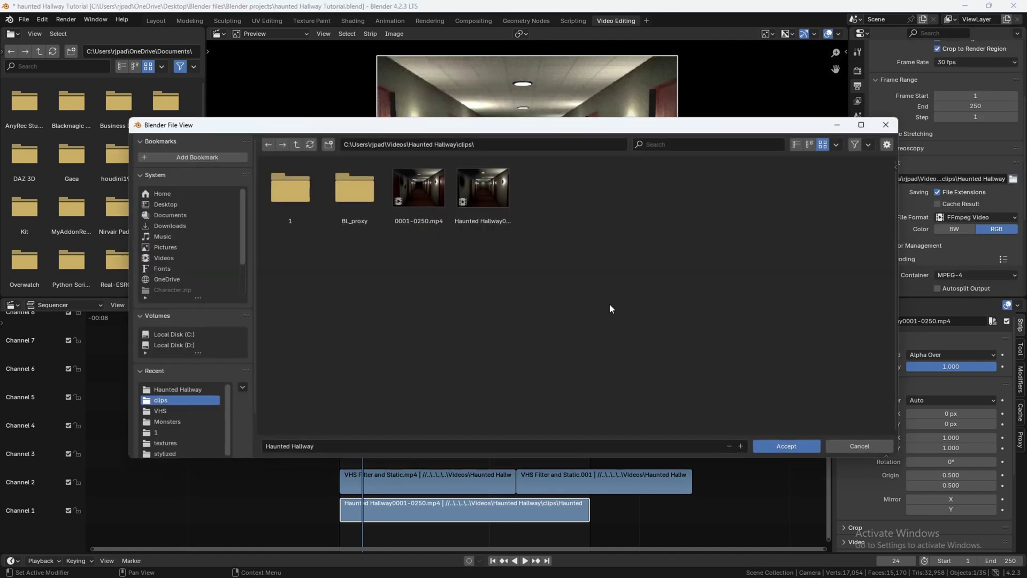
{"action": "left_click", "coordinate": [354, 446]}
{"action": "left_click", "coordinate": [354, 446]}
{"action": "left_click", "coordinate": [782, 445]}
Turn off Render Region and render the final animation to video
{"action": "scroll", "coordinate": [929, 172], "scroll_direction": "up", "scroll_amount": 5}
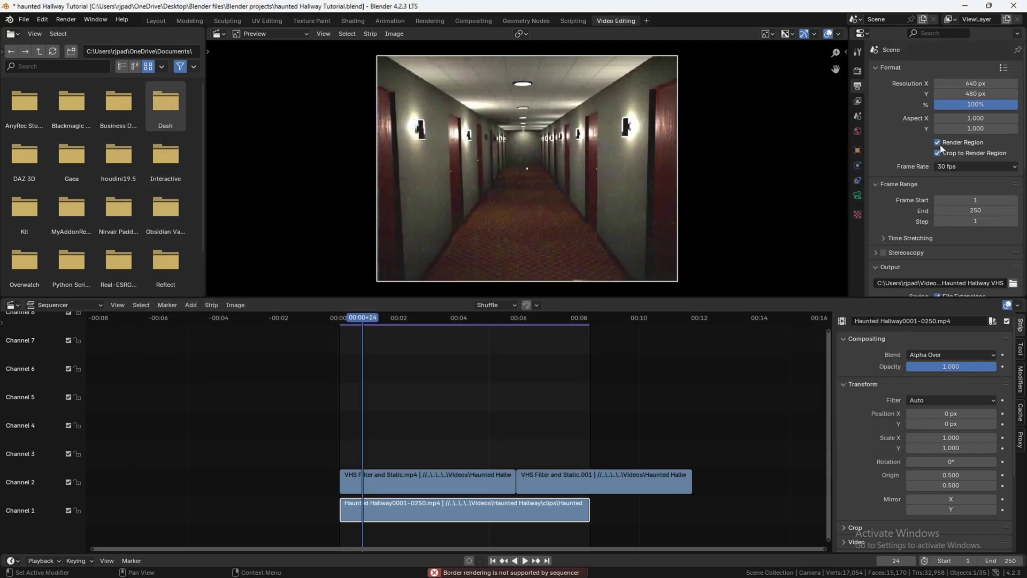
{"action": "left_click", "coordinate": [938, 142]}
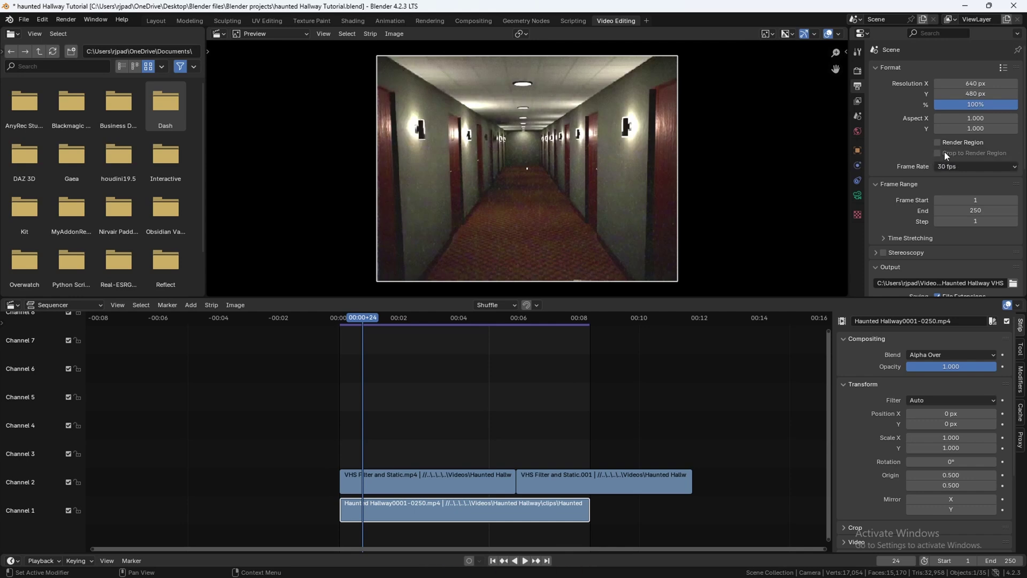
{"action": "left_click", "coordinate": [66, 19]}
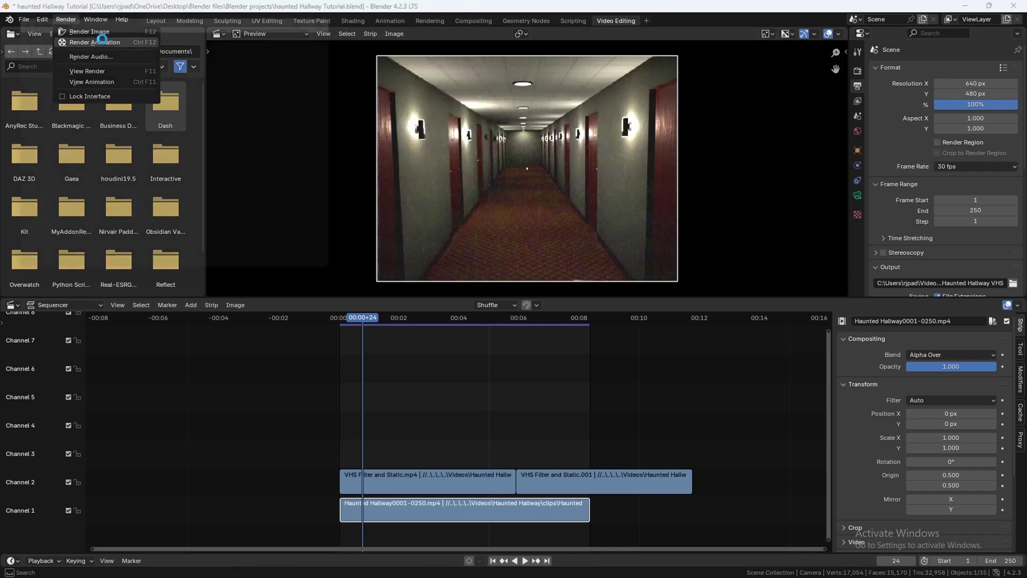
{"action": "left_click", "coordinate": [94, 43]}
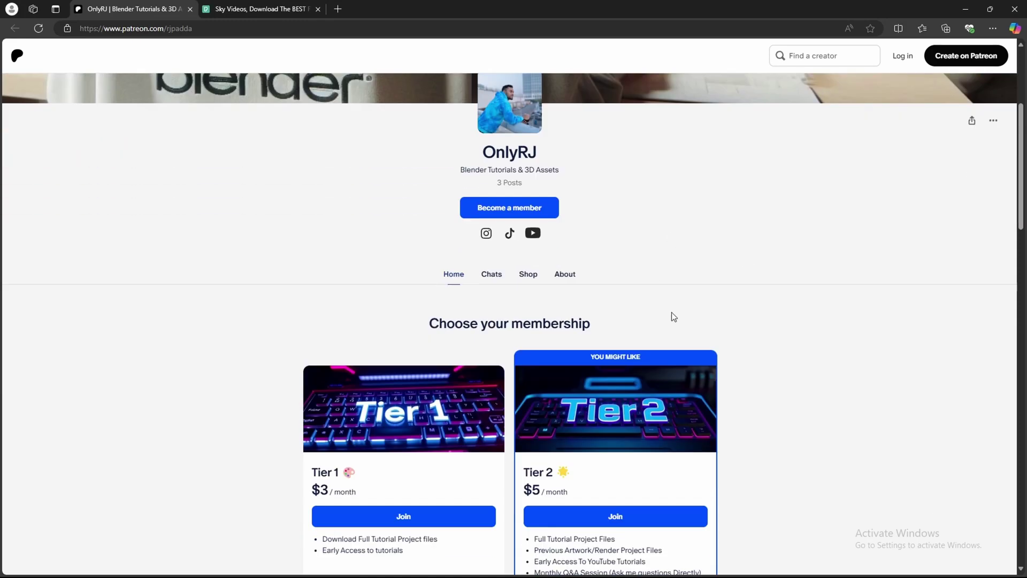
{"action": "scroll", "coordinate": [672, 317], "scroll_direction": "down", "scroll_amount": 4}
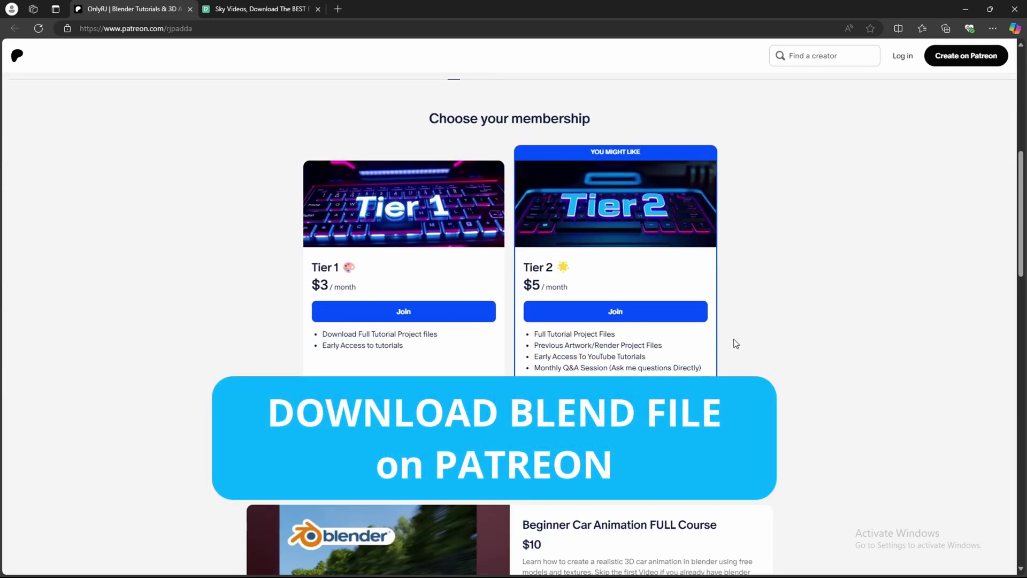
Scroll through the Patreon tiers: Tier 1 at $3 and Tier 2 at $5 per month
{"action": "scroll", "coordinate": [701, 402], "scroll_direction": "up", "scroll_amount": 2}
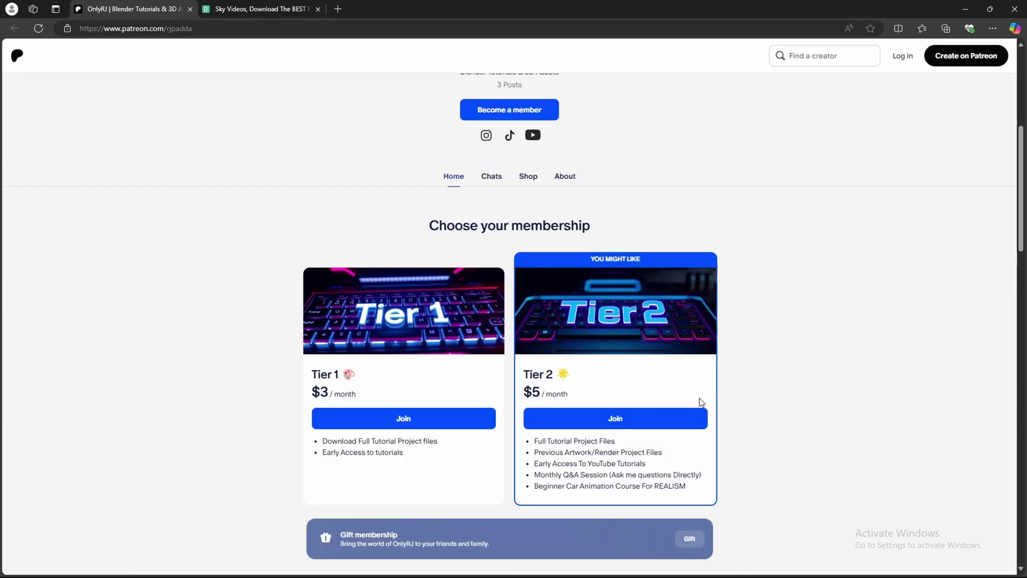